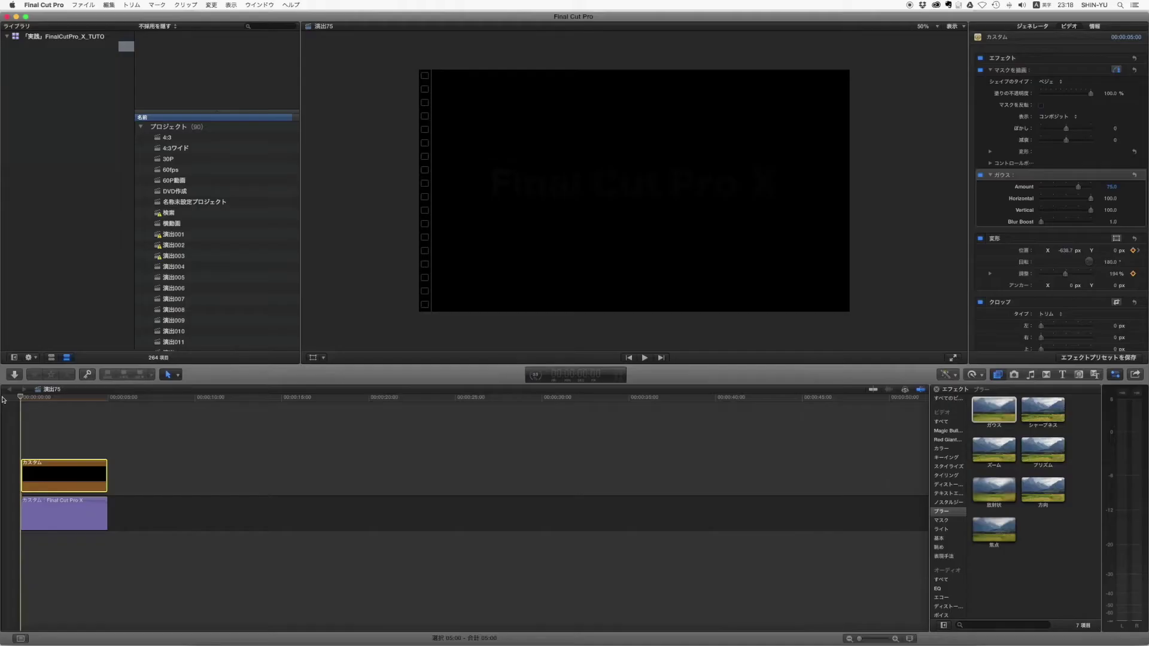
Step: Play the project from the start and stop near 3:12 to preview the masked title reveal
key(space)
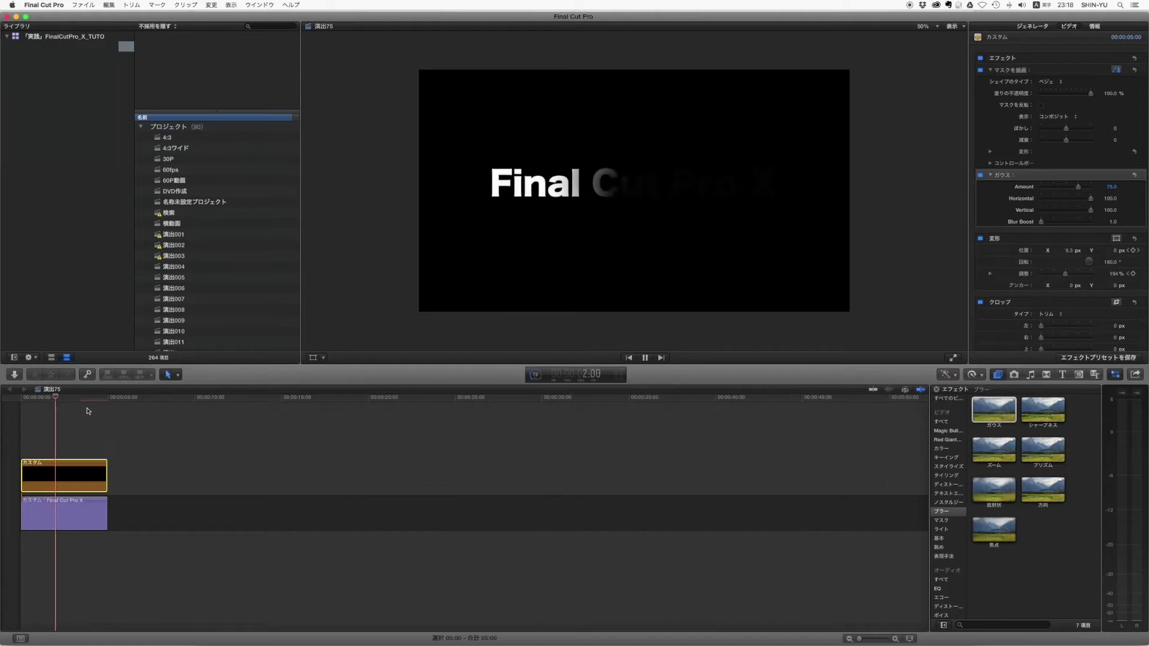
key(space)
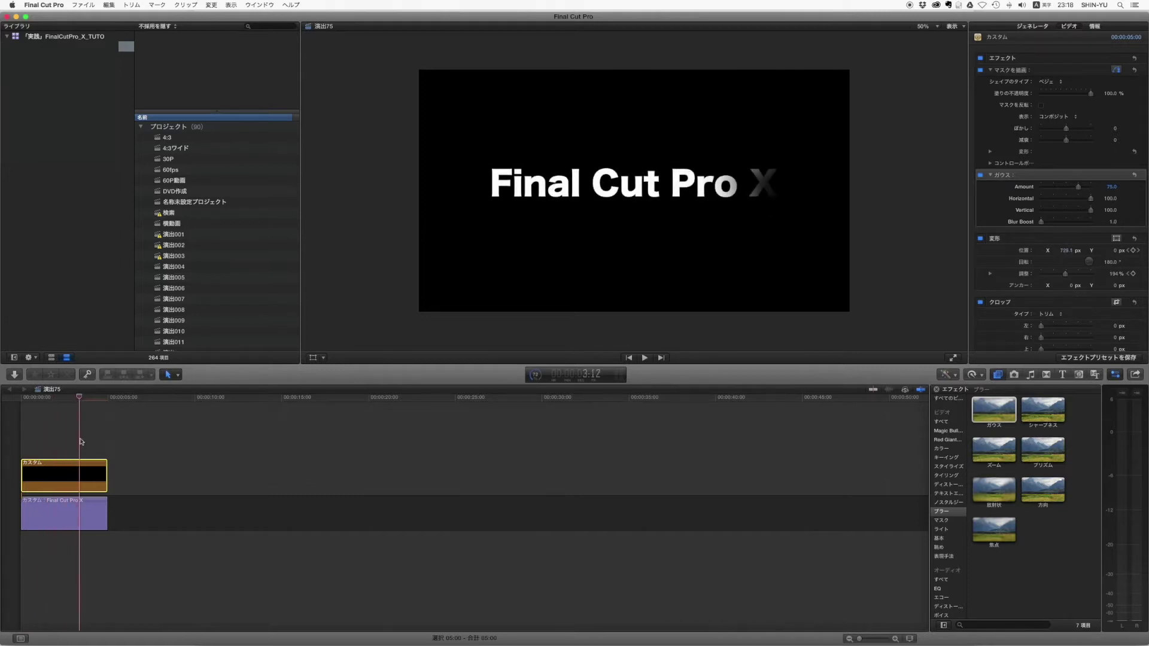
right_click(61, 487)
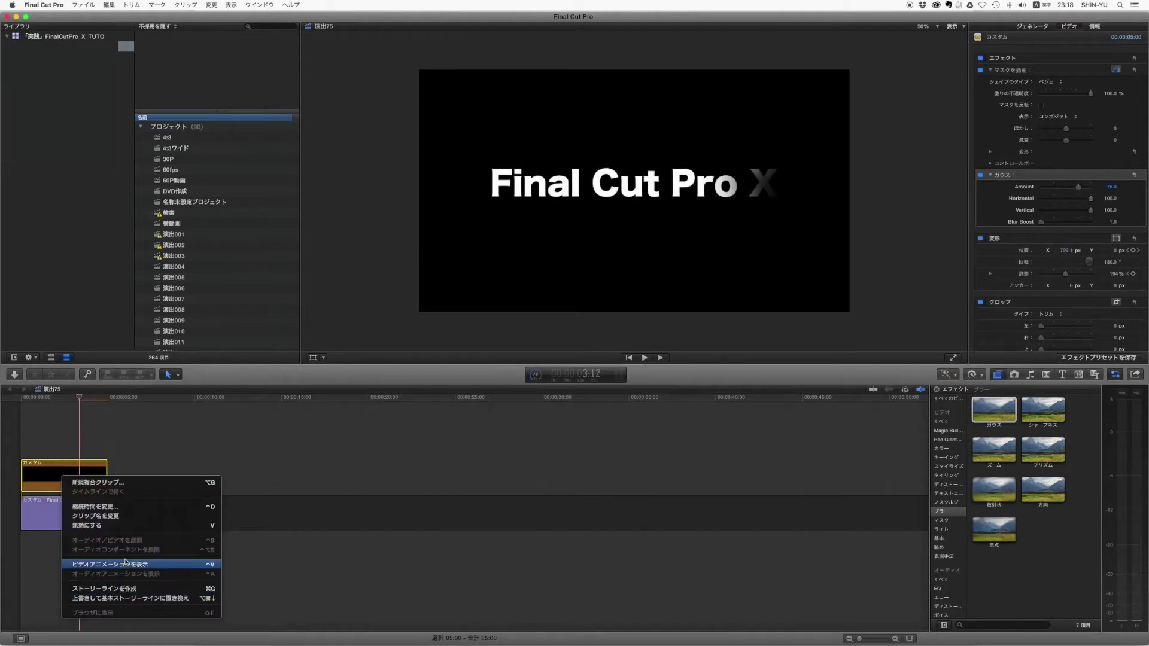
click(90, 525)
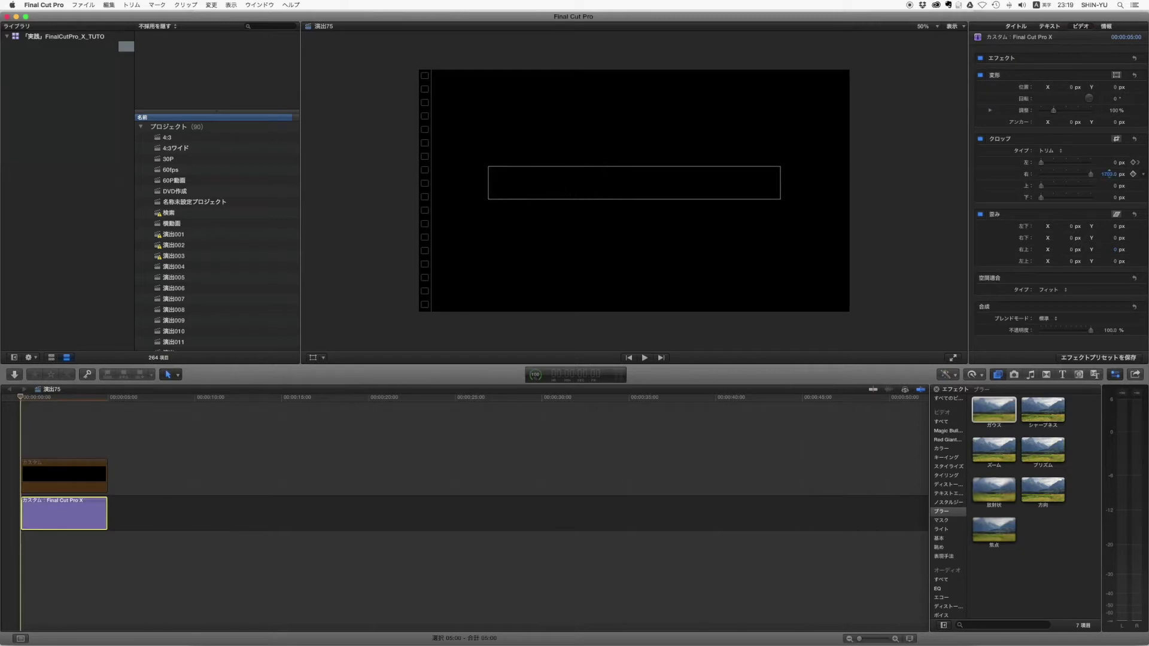
click(1132, 174)
drag(23, 397, 100, 398)
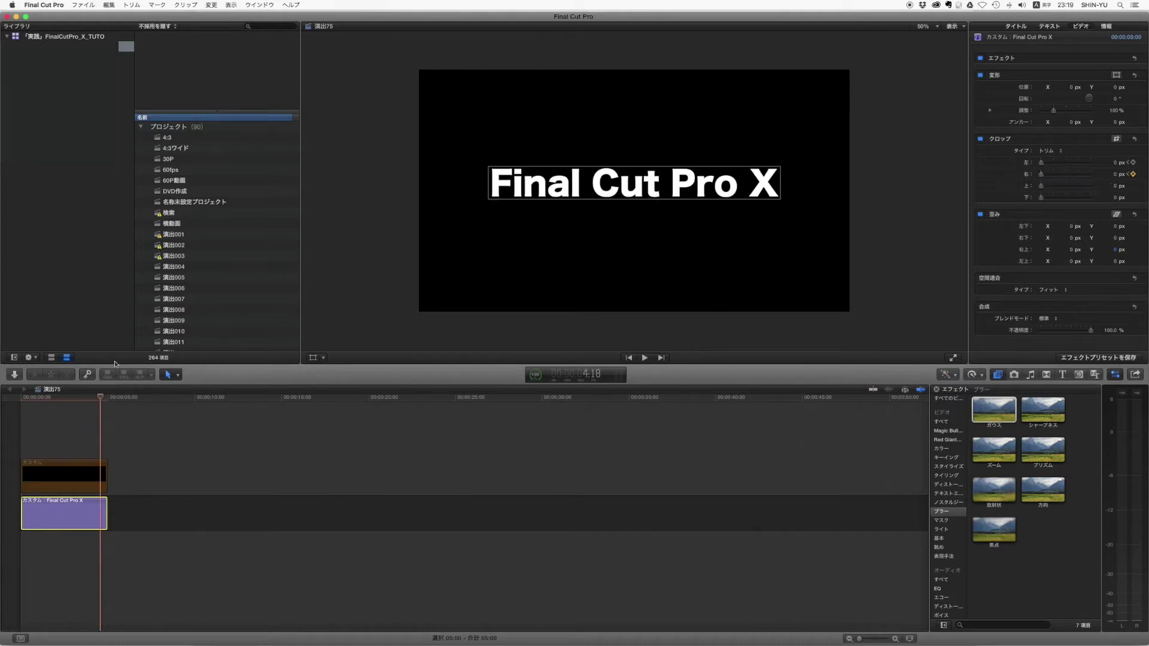
drag(36, 398, 9, 397)
key(space)
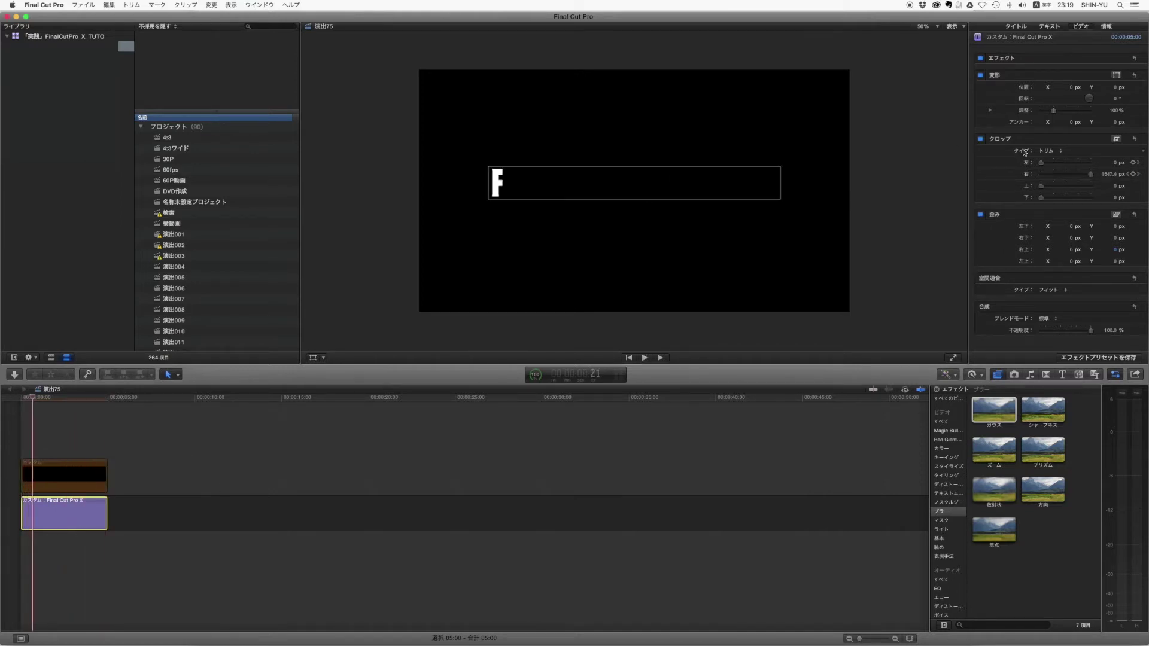
click(1134, 140)
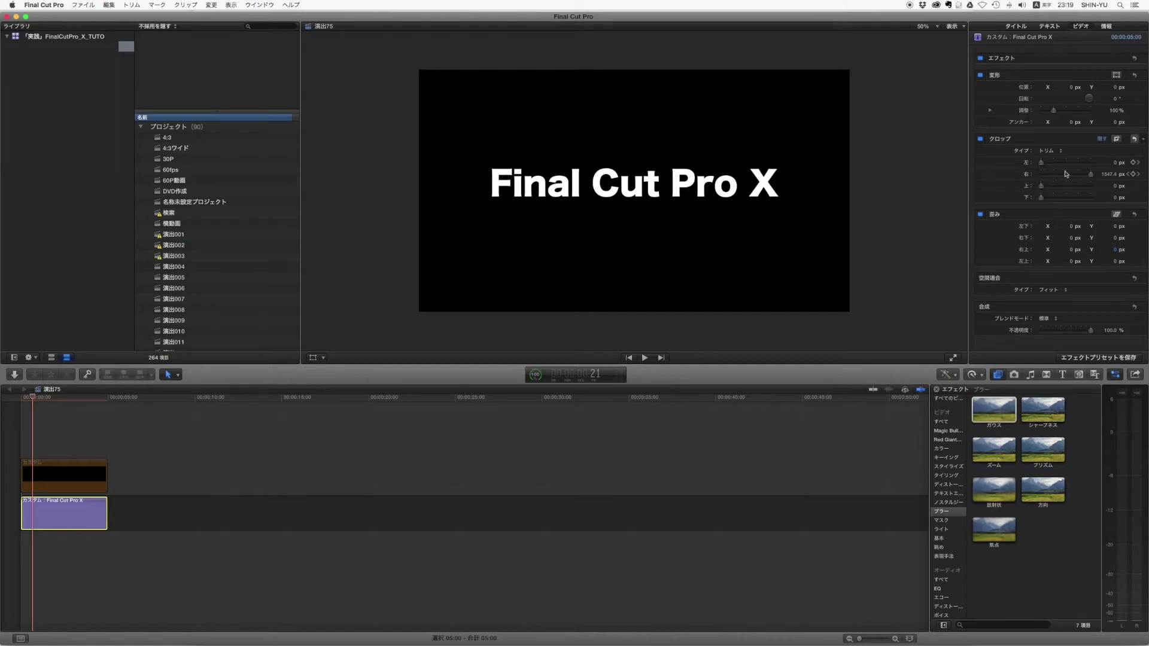
click(55, 478)
click(20, 398)
key(space)
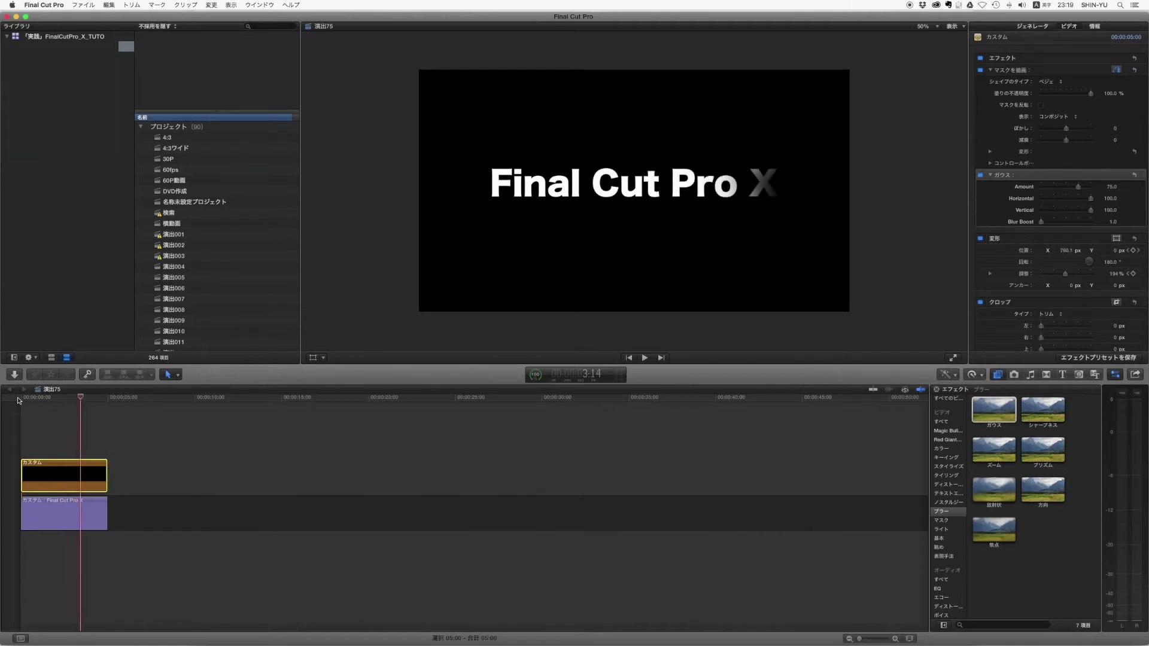
click(92, 449)
Step: Select both stacked clips and insert a gap before them at the timeline start
click(76, 470)
drag(80, 453, 51, 526)
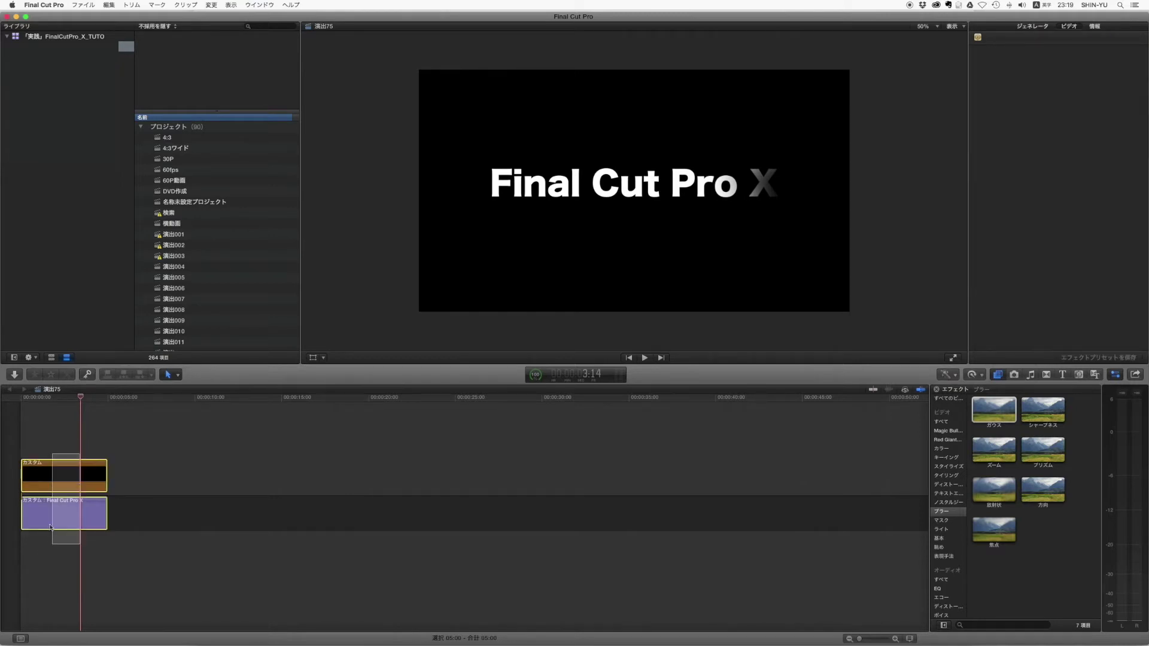
click(17, 398)
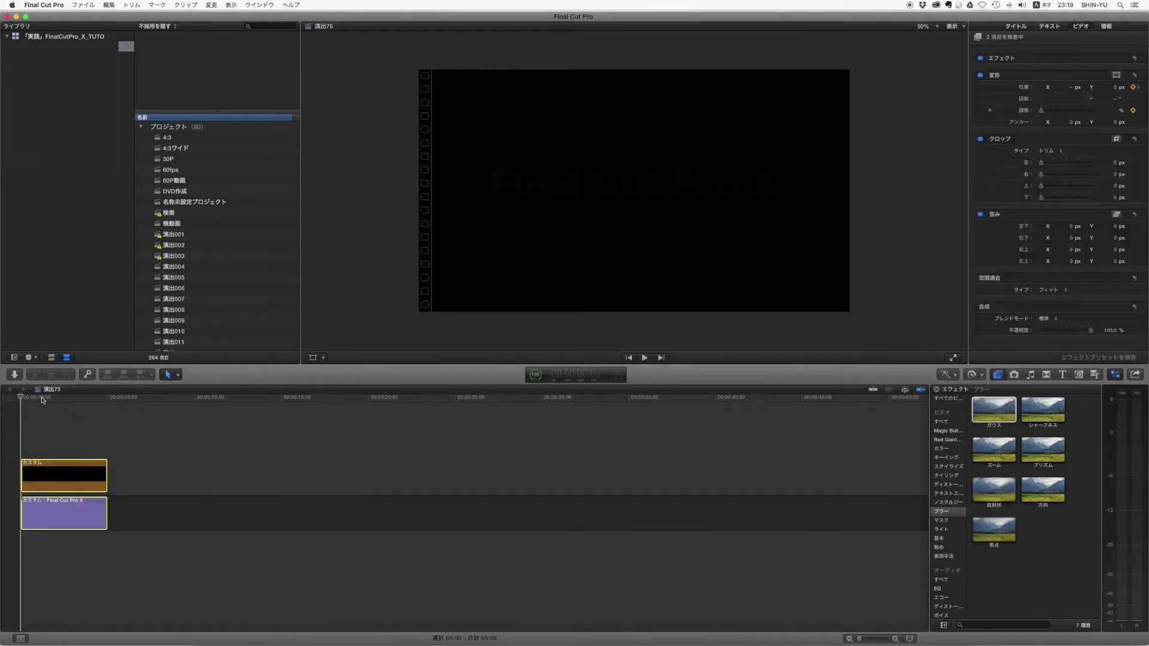
key(alt+w)
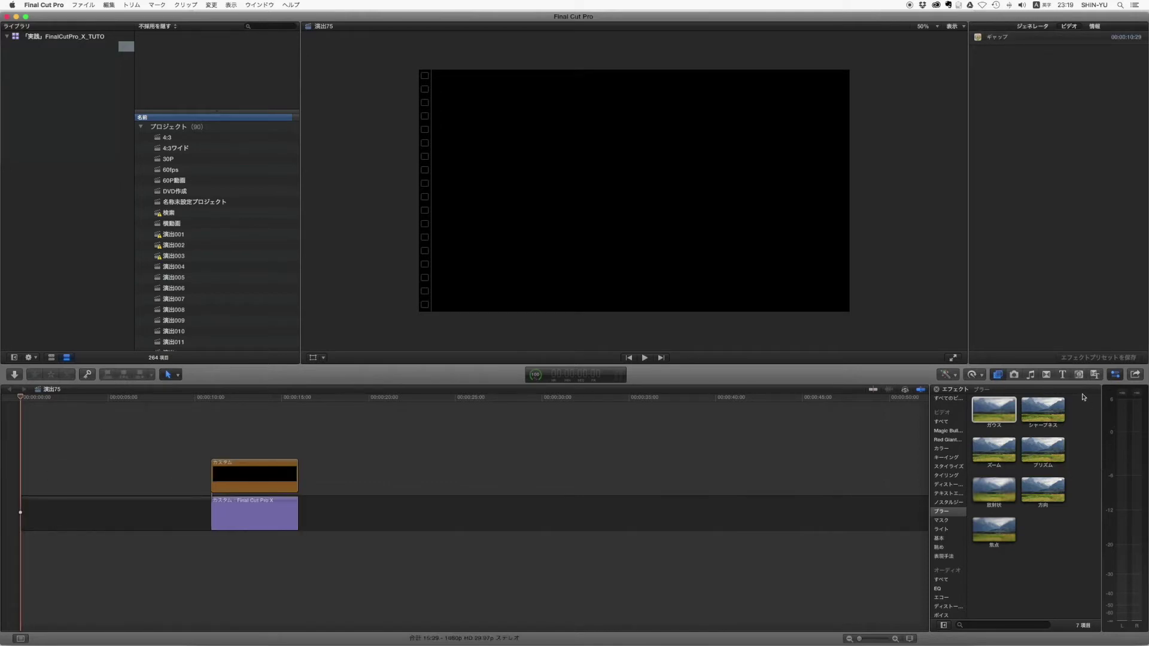
Step: Add the Custom title from the Titles browser at the very start of the timeline
click(1064, 376)
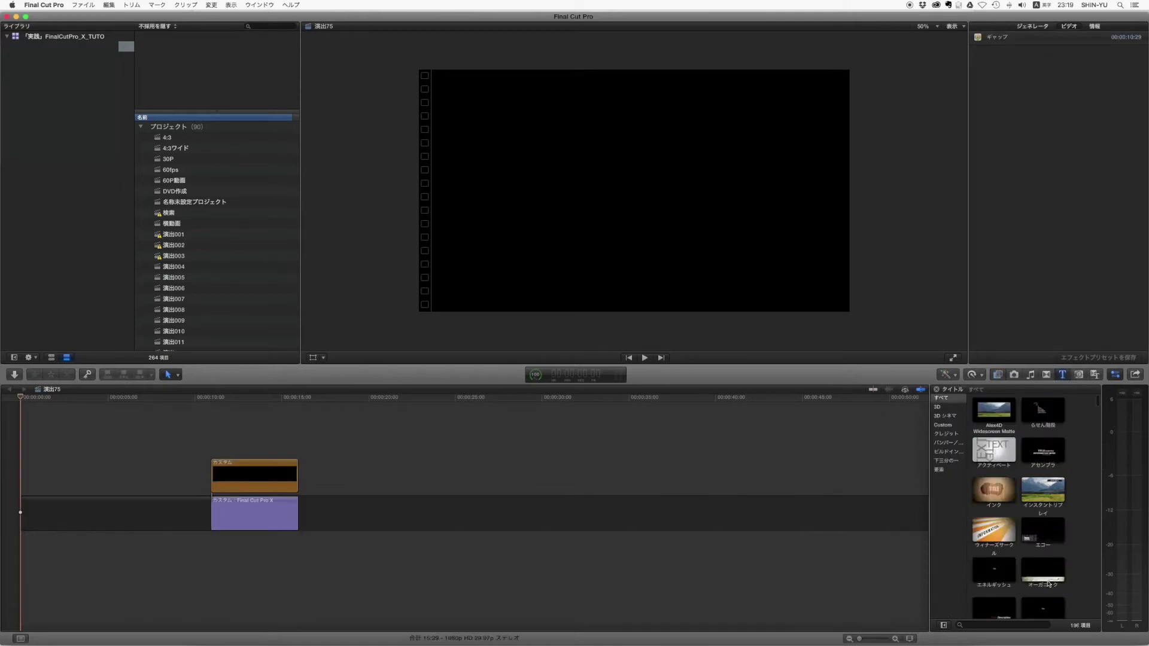
scroll(1048, 584, down, 3)
drag(1046, 556, 46, 513)
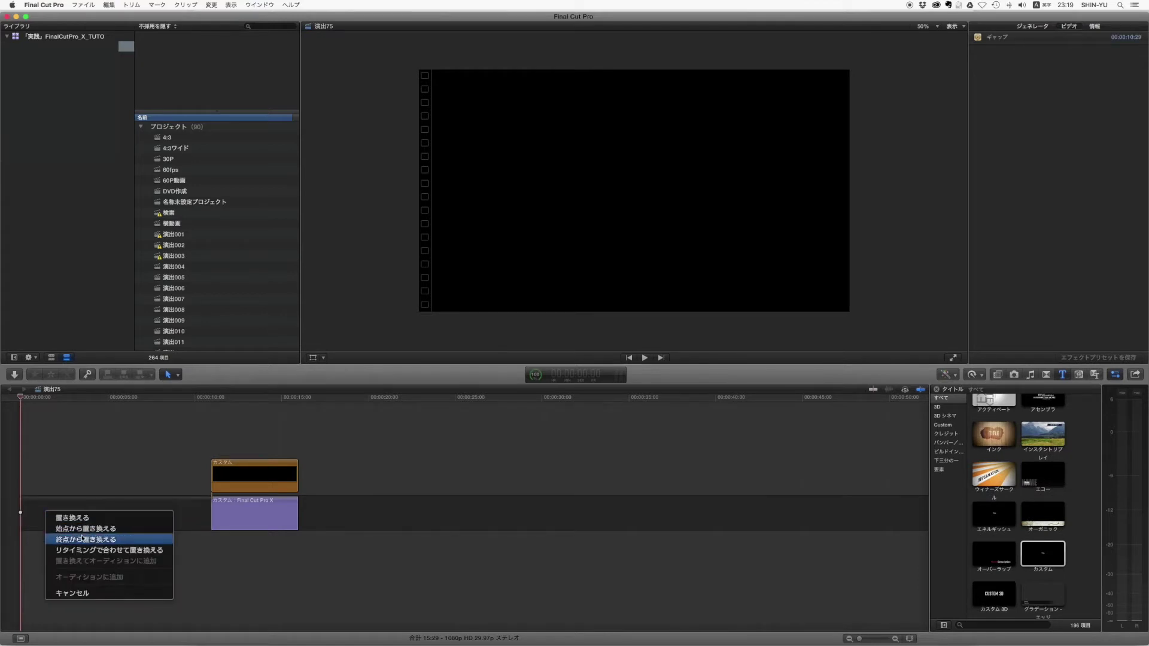
click(120, 593)
drag(1043, 554, 27, 503)
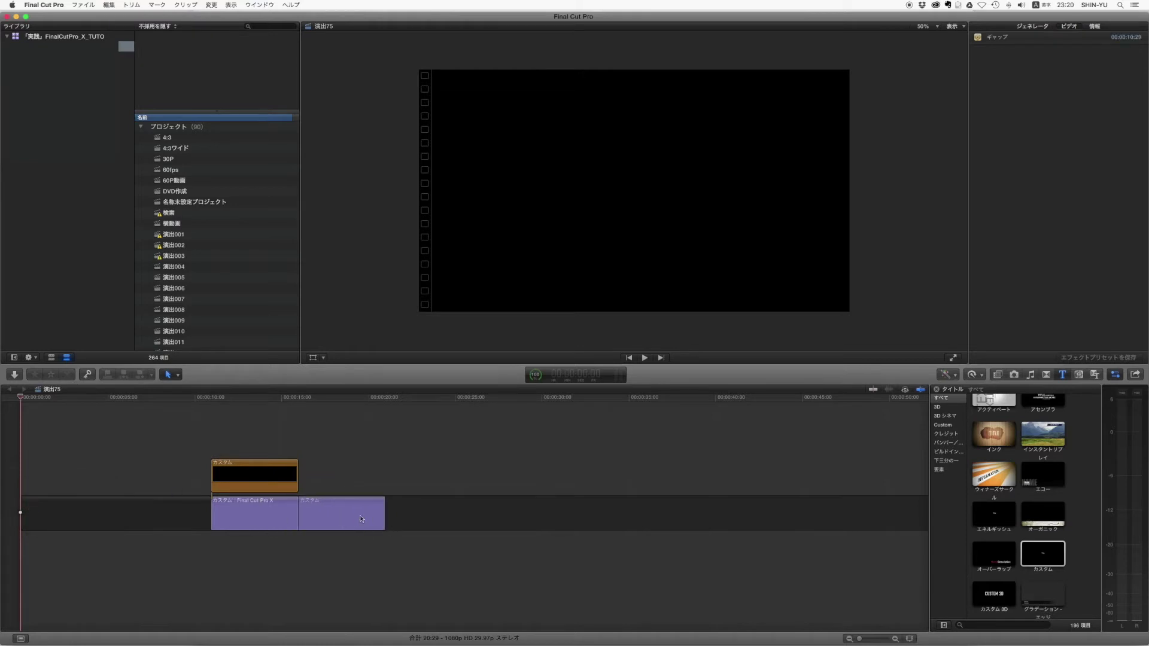
drag(361, 519, 64, 513)
click(62, 398)
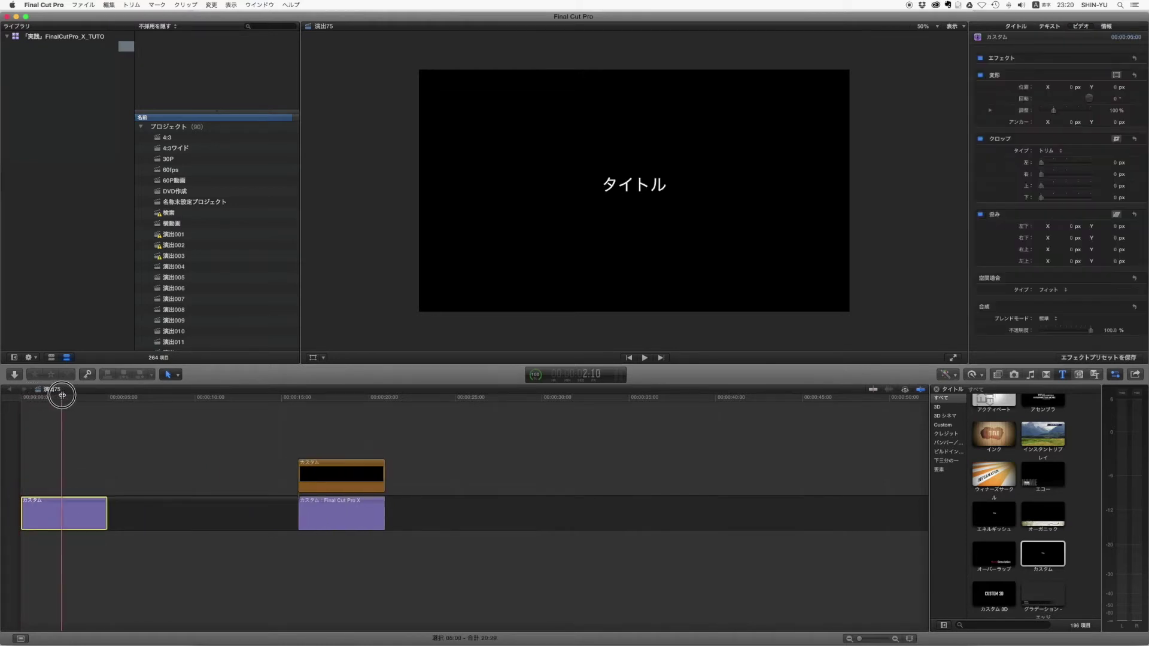
Step: Replace the new title's placeholder text with 'Final Cut Pro X'
click(78, 514)
click(1049, 26)
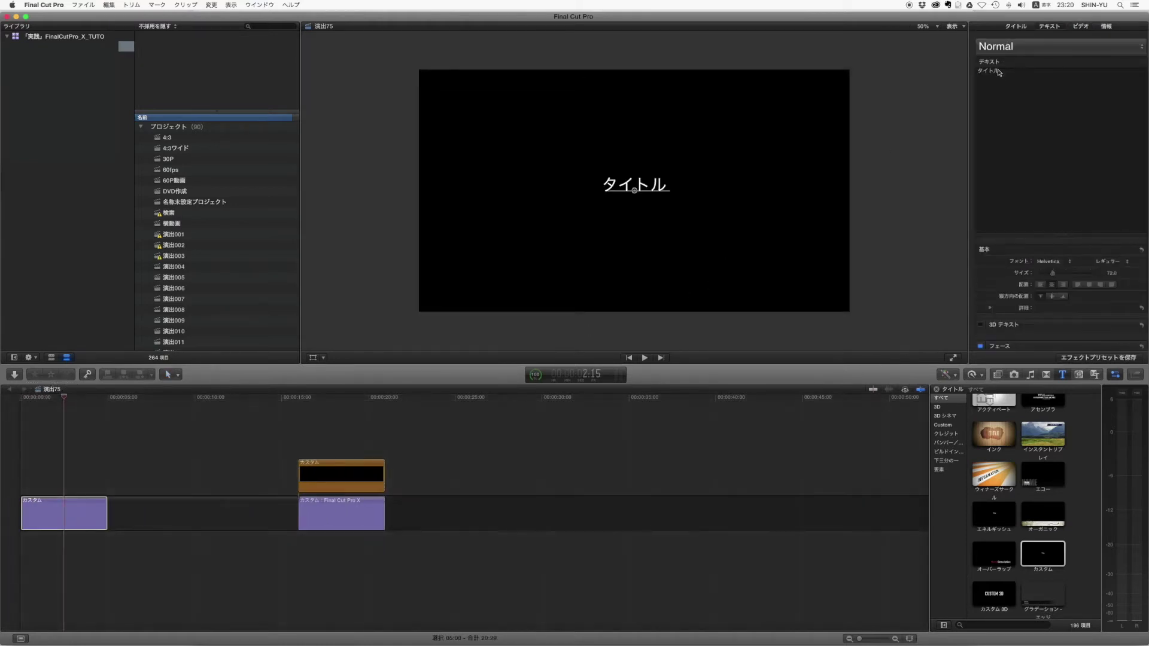
drag(994, 70, 991, 70)
key(super+a)
text(Final Cut)
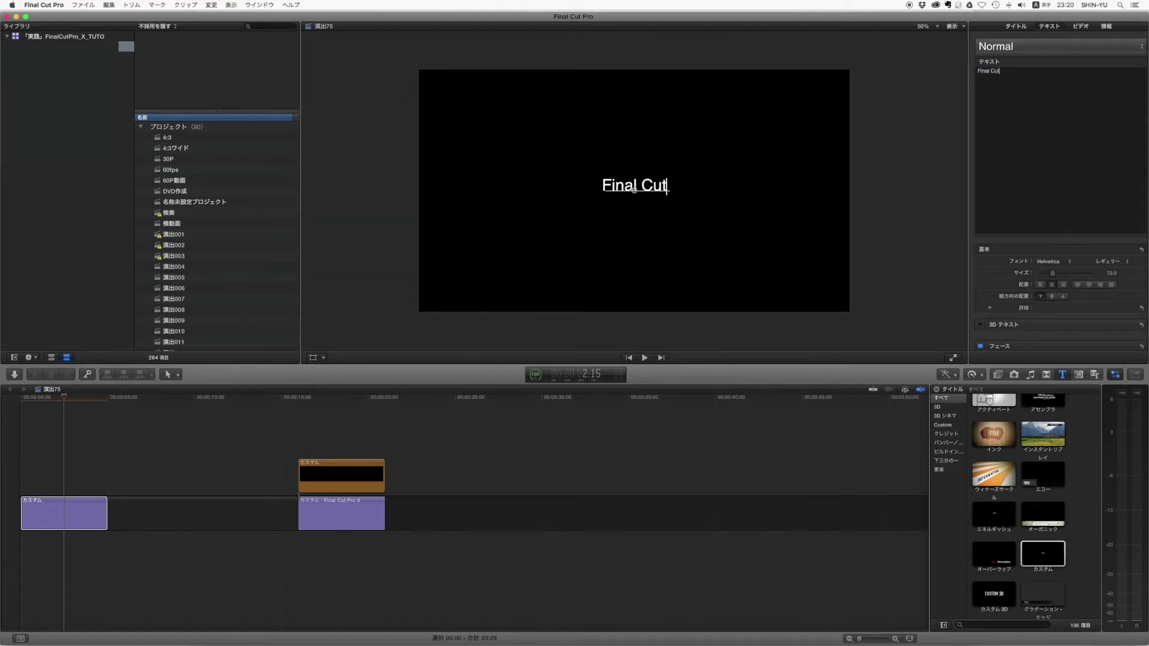
text( Pro )
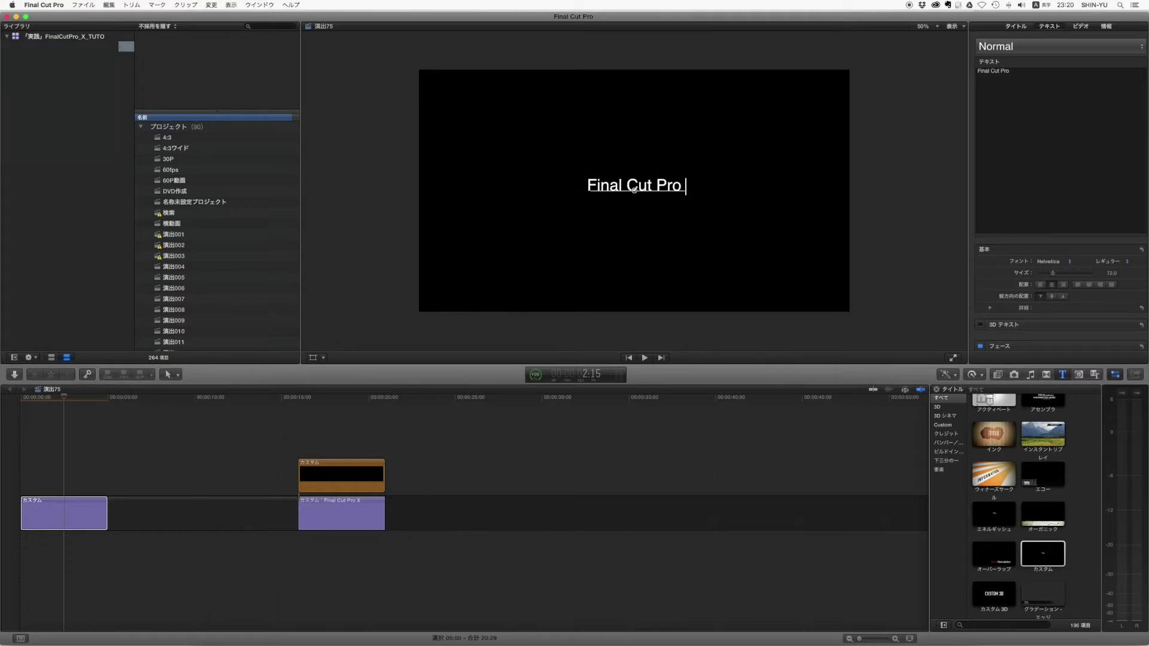
text(X)
Step: Set the title font to ヒラギノ角ゴ StdN at size 160 and nudge it slightly lower
click(1053, 262)
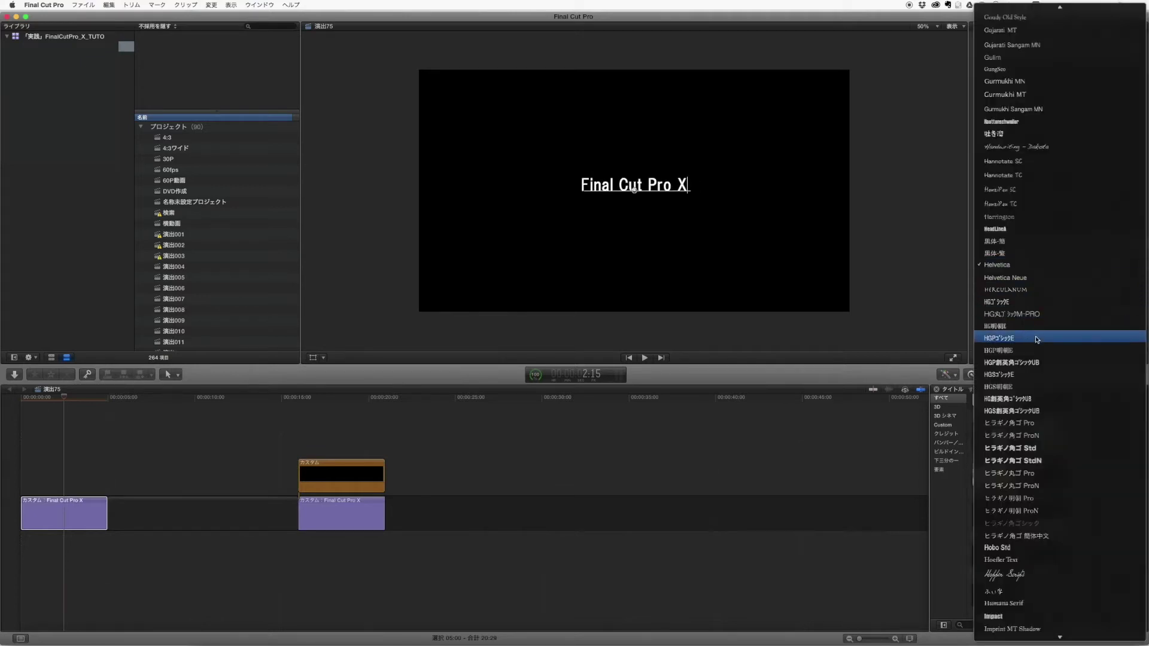
click(1023, 462)
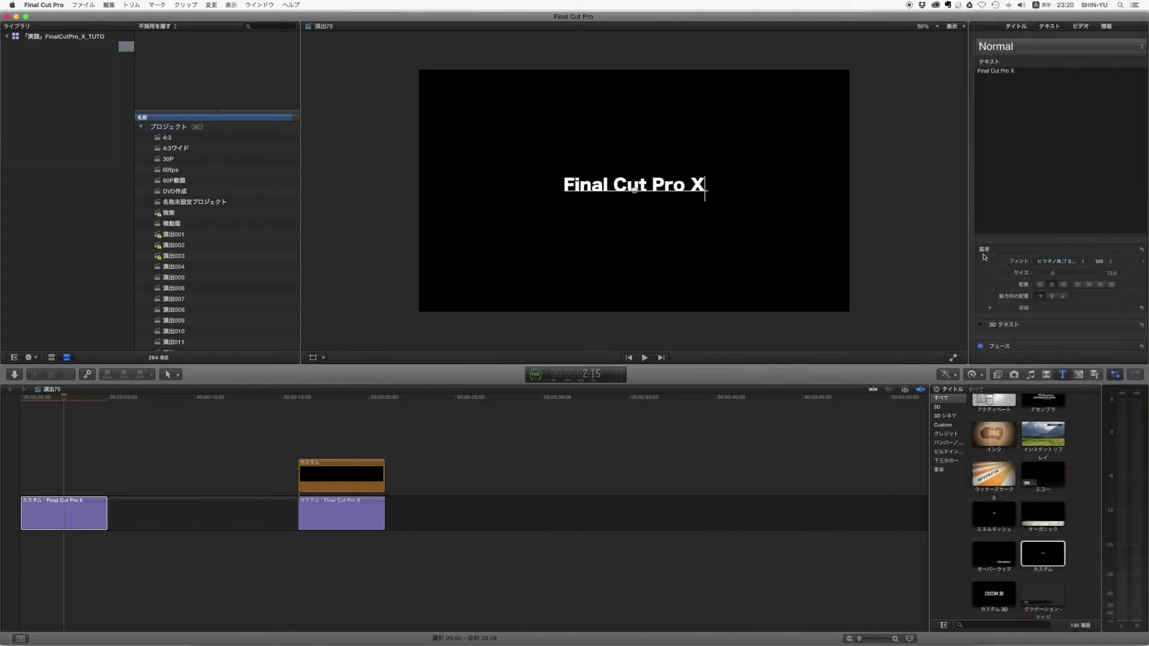
drag(1053, 276, 1070, 274)
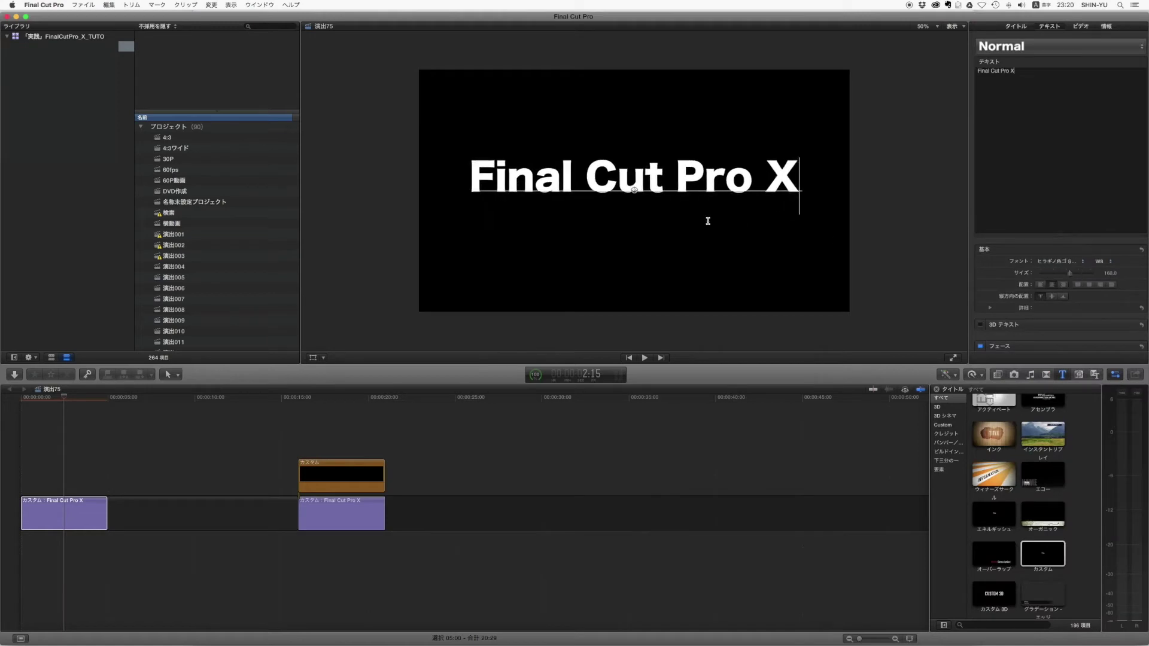
drag(630, 189, 633, 199)
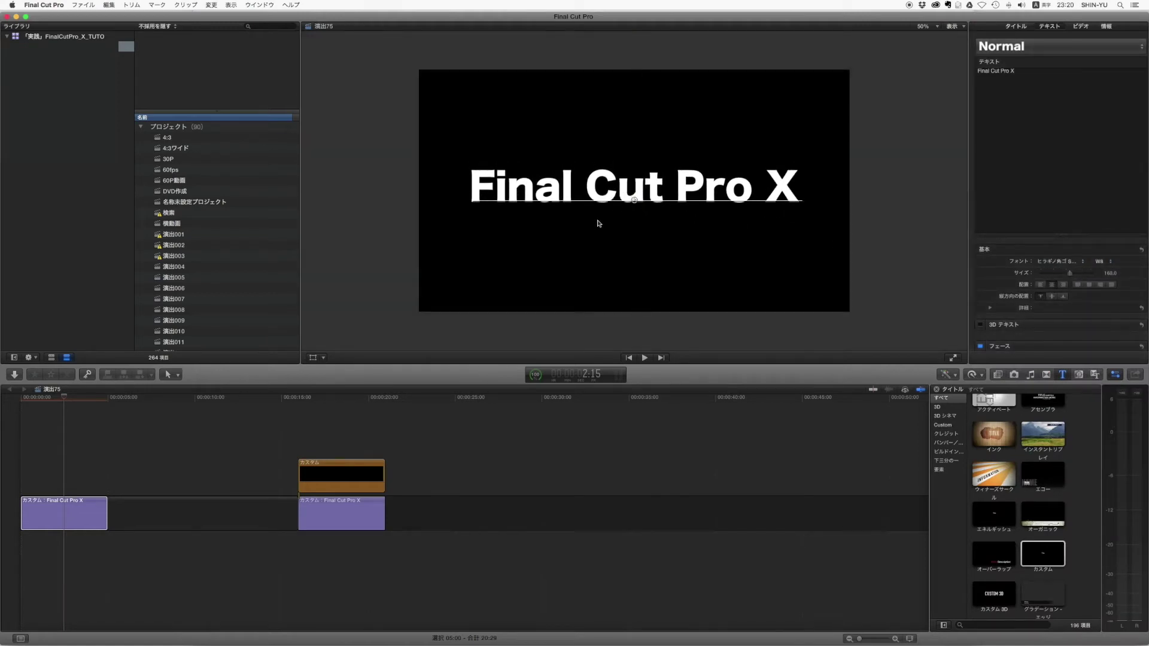
click(52, 492)
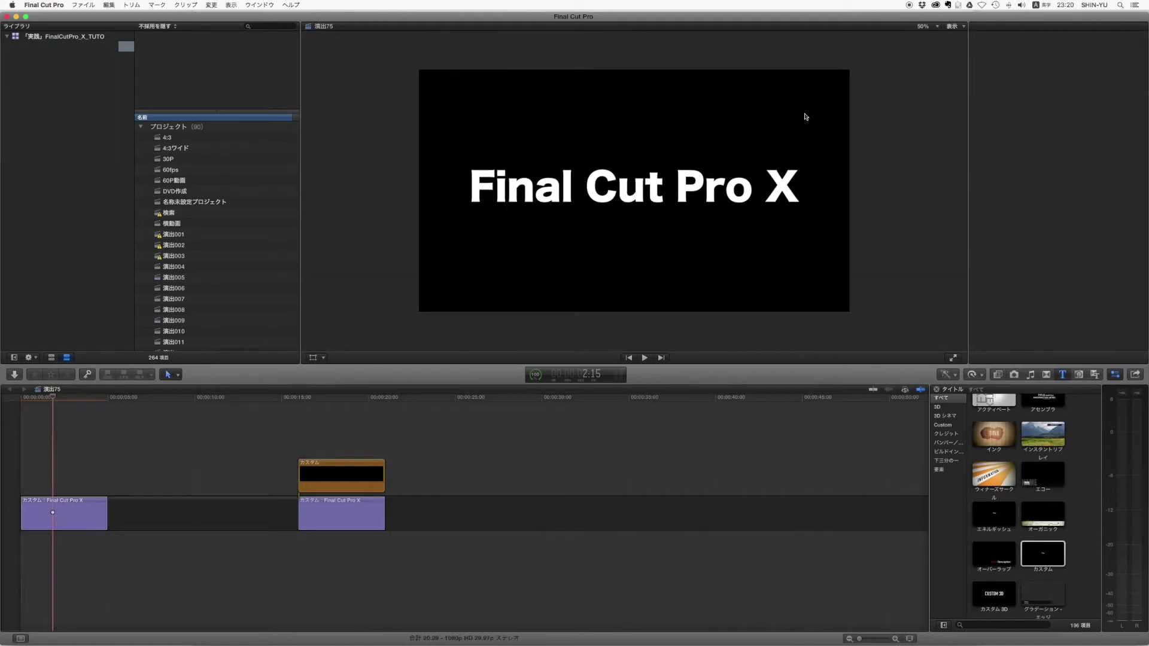
Step: Turn on the Title/Action Safe Zones guides and scrub back over the title
click(953, 26)
click(981, 200)
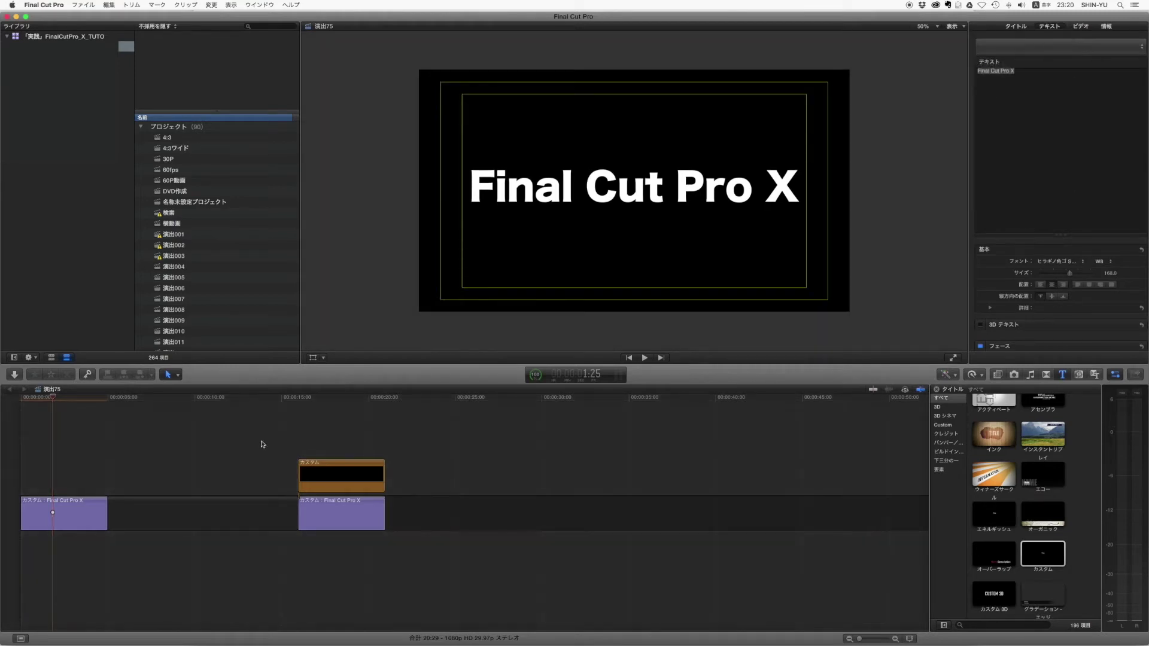
click(249, 443)
drag(30, 398, 11, 402)
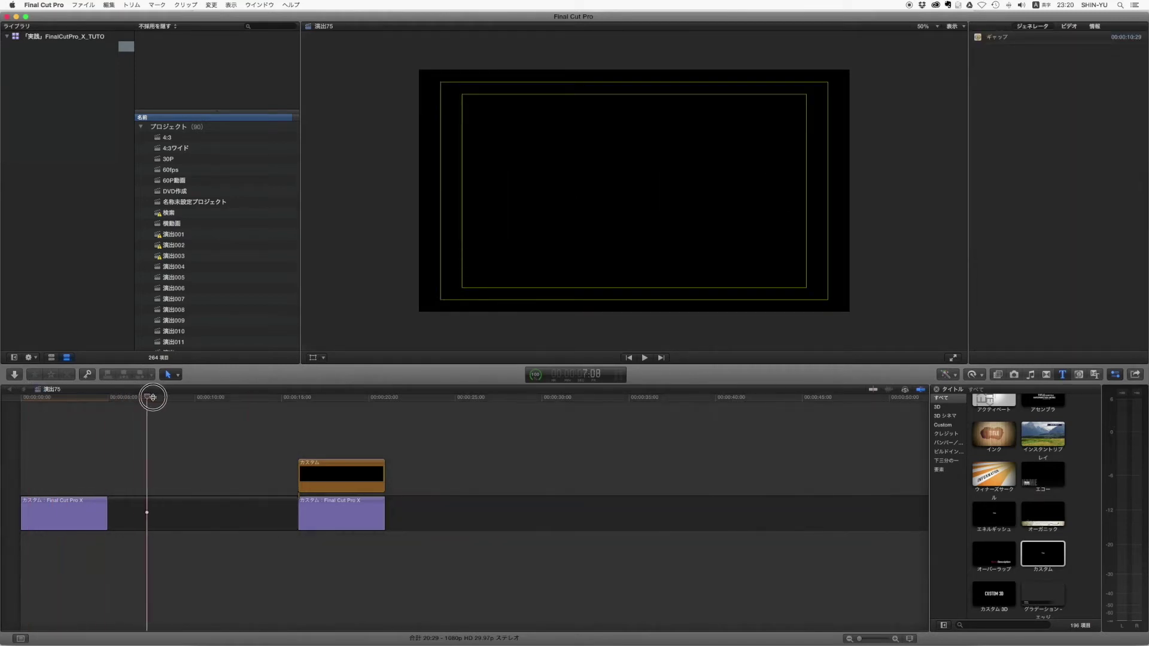
Step: Place the black カスタム generator above the opening title and trim it to 5 seconds
click(503, 285)
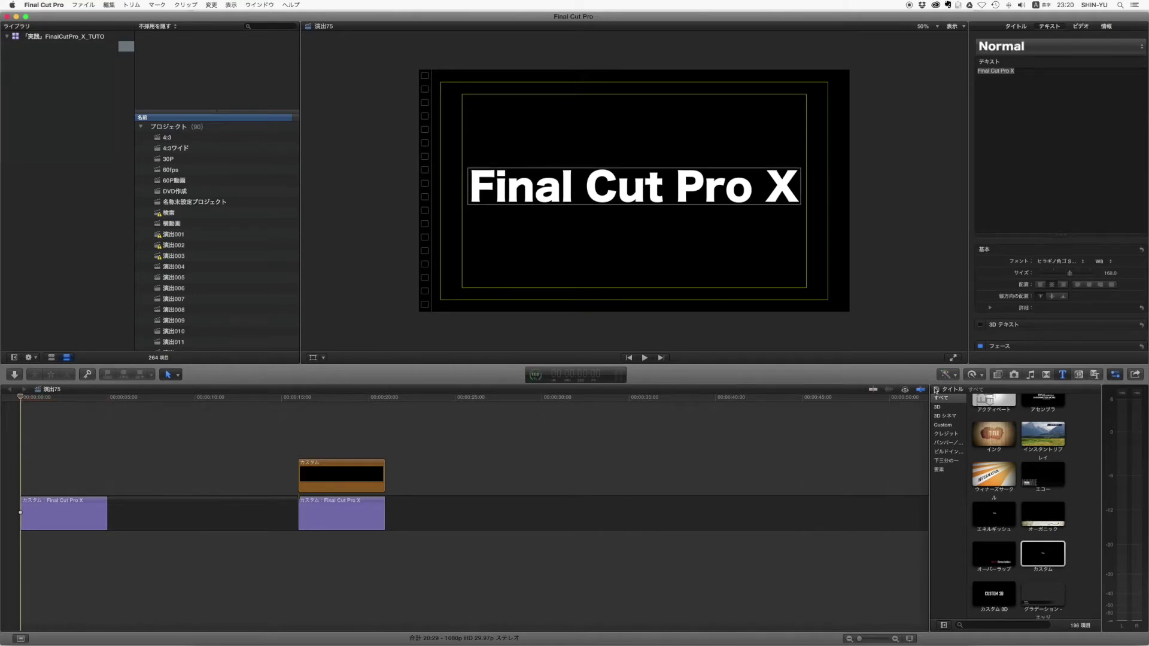
click(1079, 376)
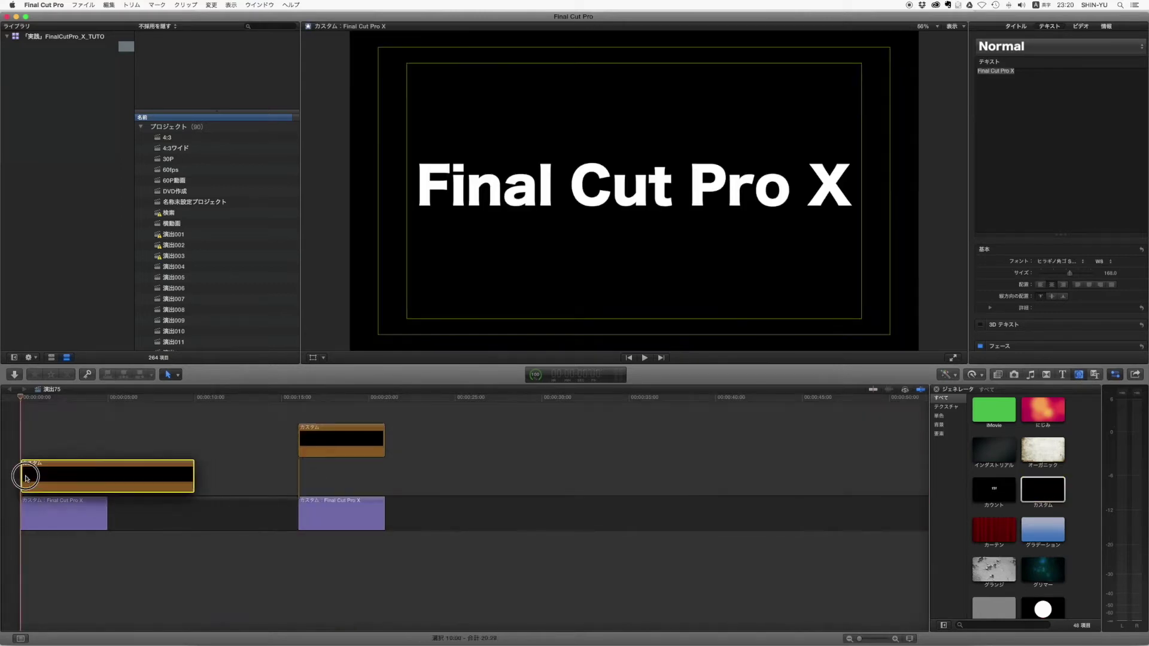
drag(1040, 498, 107, 468)
click(34, 398)
drag(37, 400, 20, 397)
click(55, 476)
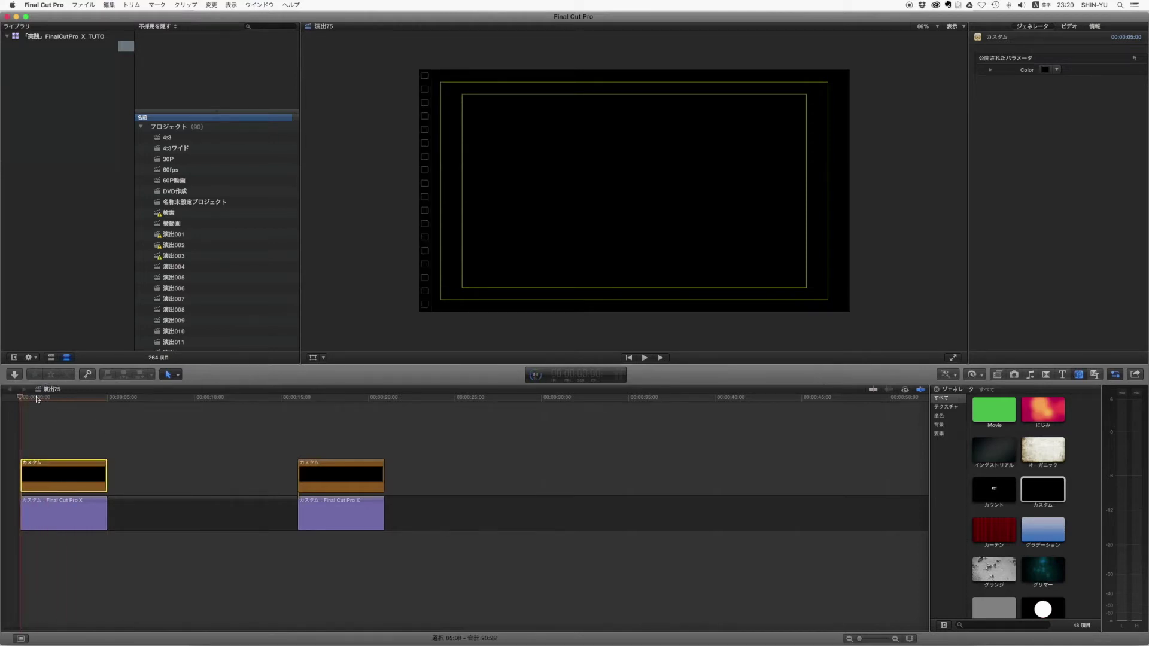
drag(29, 398, 30, 396)
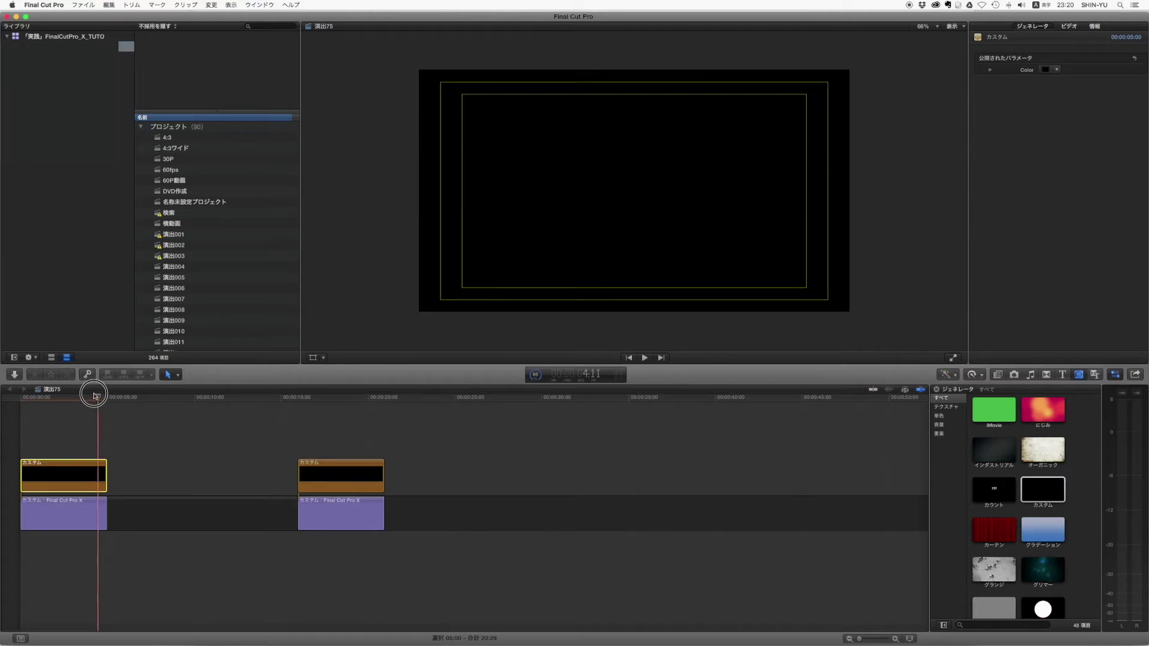
Step: Slide the generator's Position X to confirm it hides the title, then reset it to 0 px
key(Home)
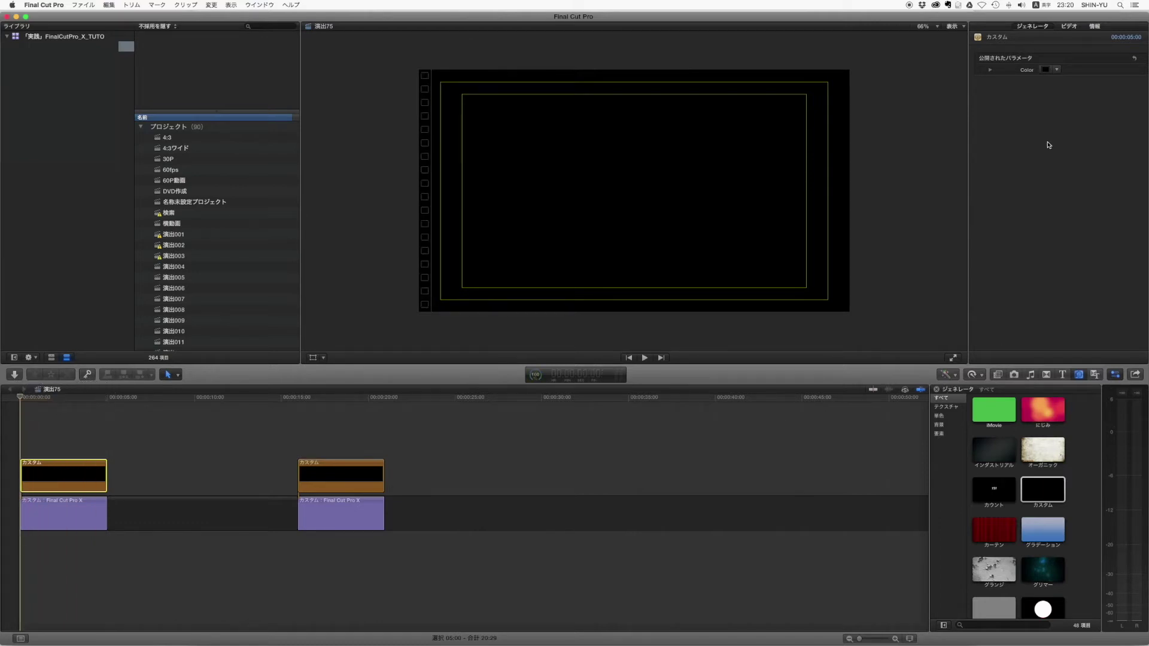
click(1070, 27)
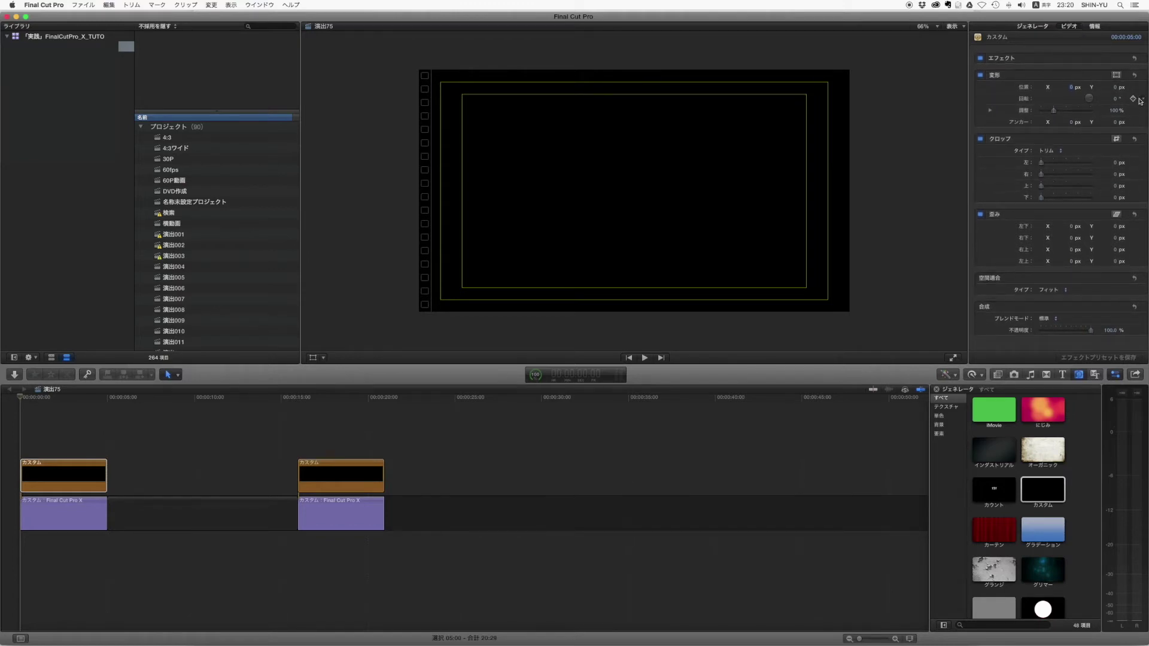
drag(27, 399, 99, 397)
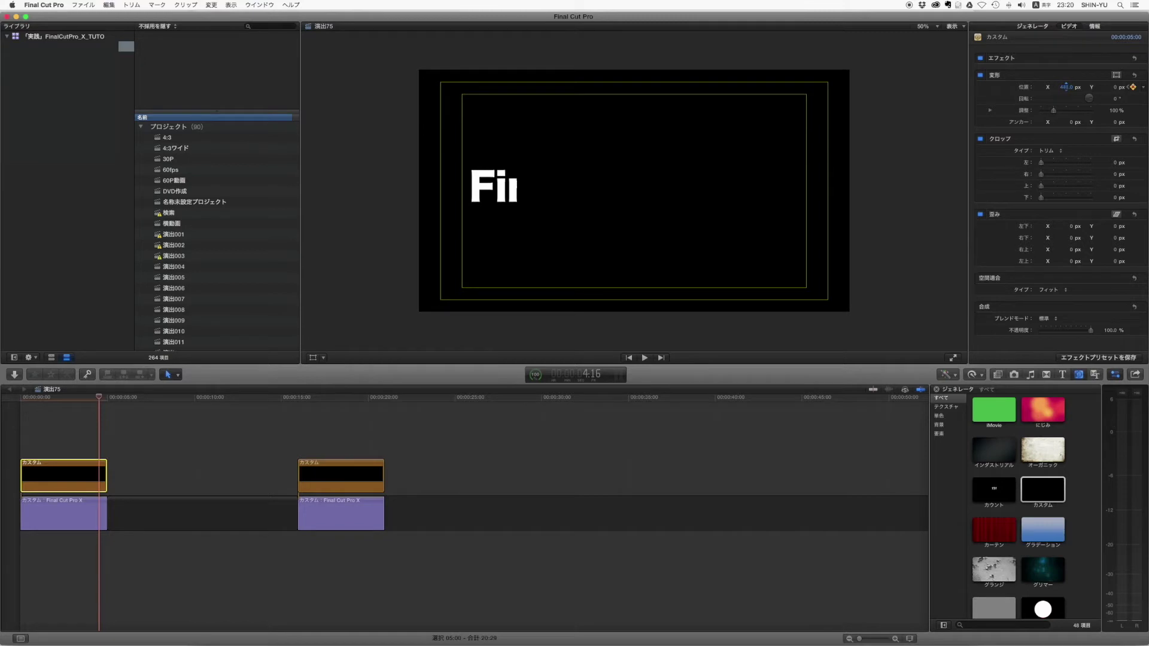
drag(1065, 89, 1065, 85)
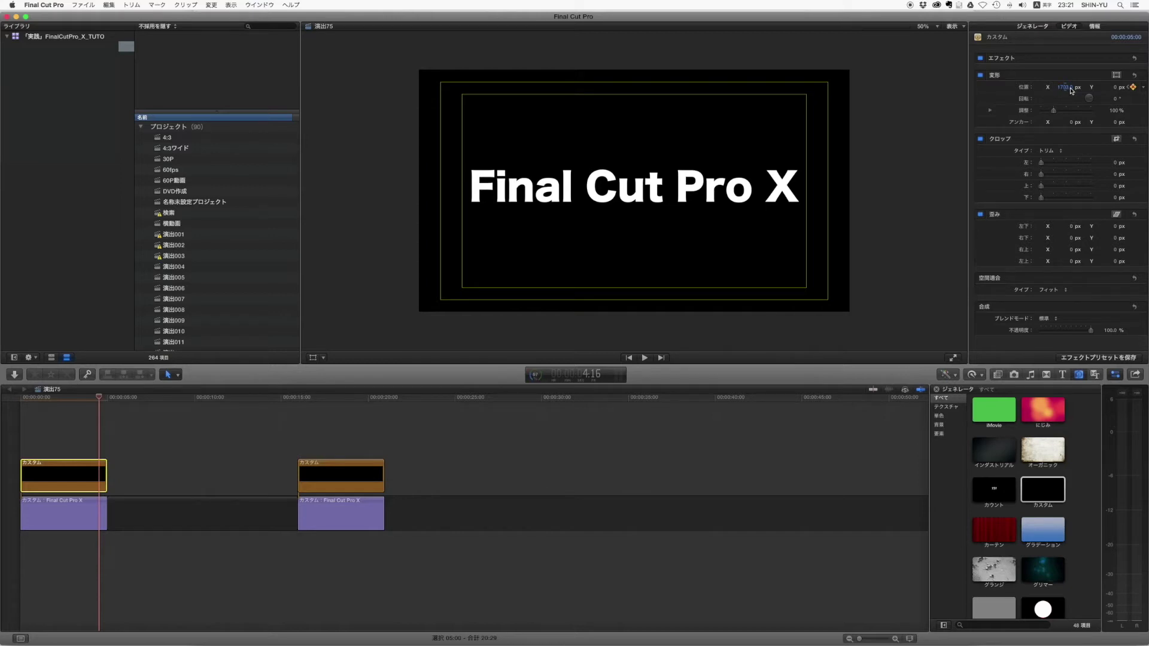
click(1135, 76)
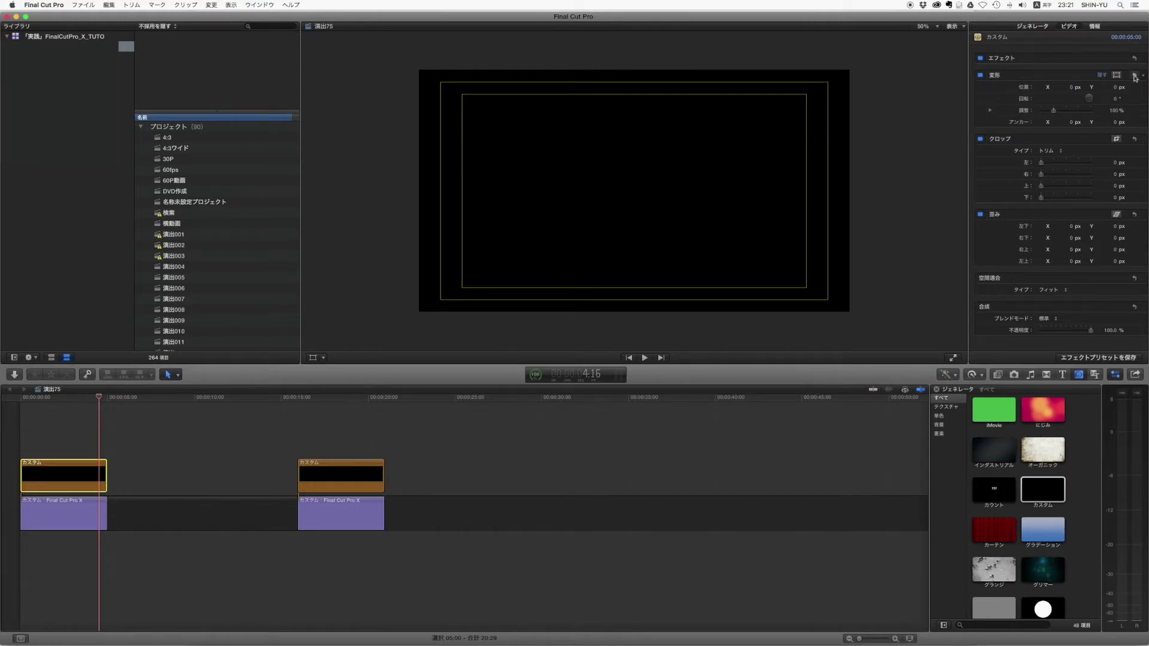
click(998, 376)
Step: Apply the マスクを描画 effect from the マスク category to the first generator clip
click(940, 521)
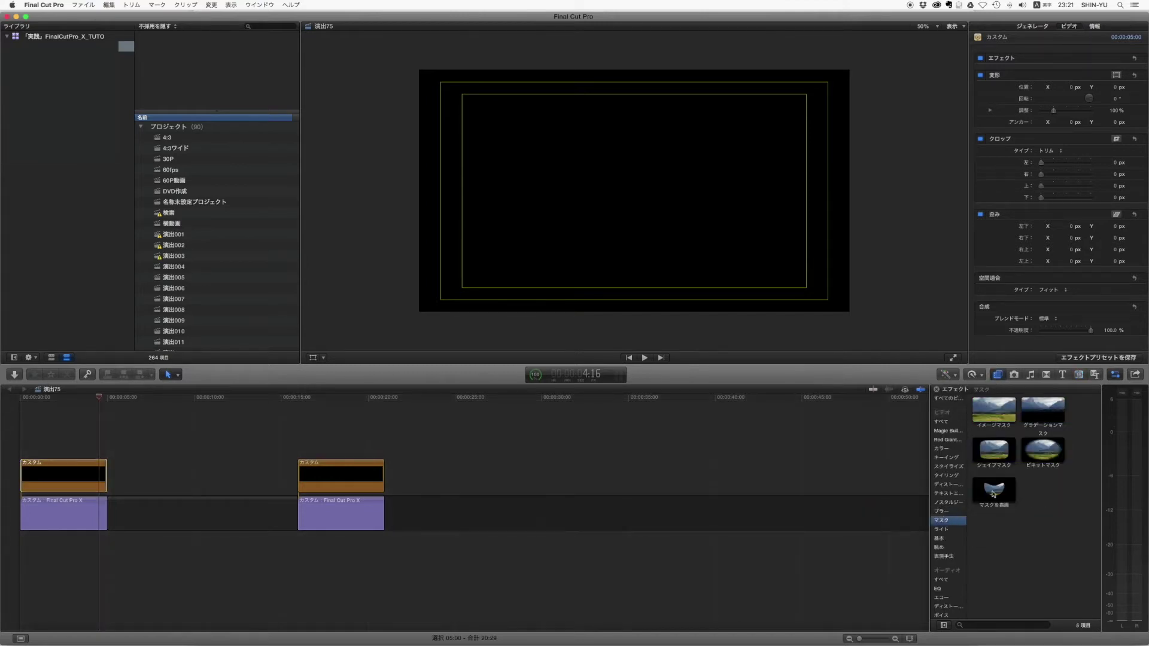
click(993, 493)
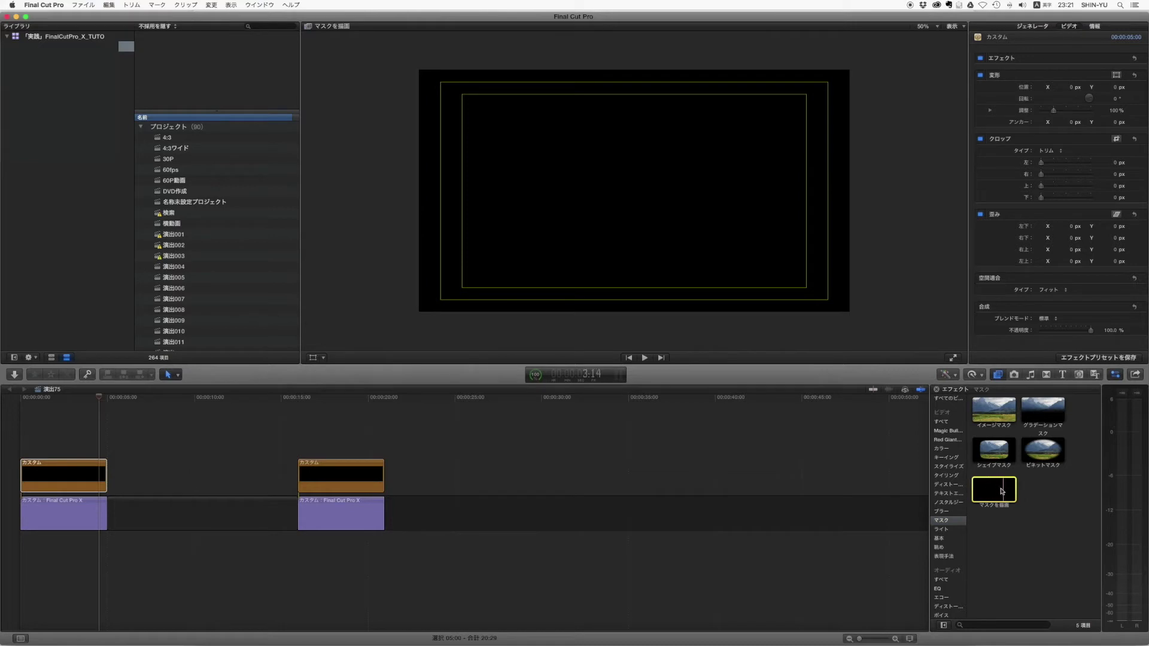
drag(1001, 491, 36, 477)
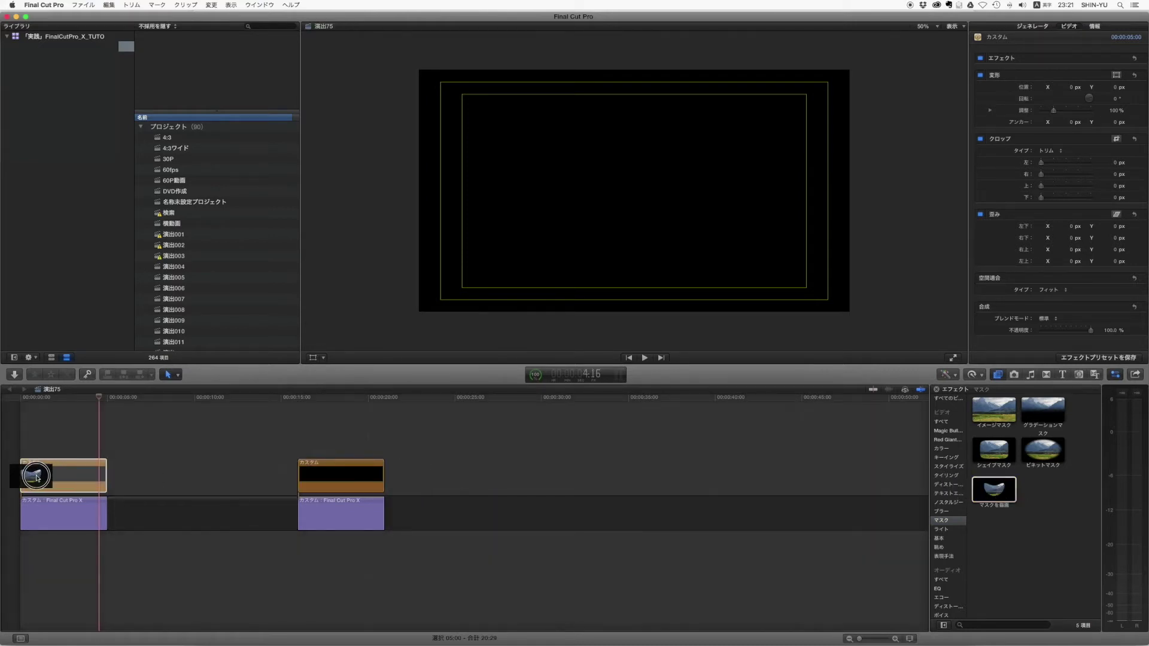
drag(36, 477, 37, 478)
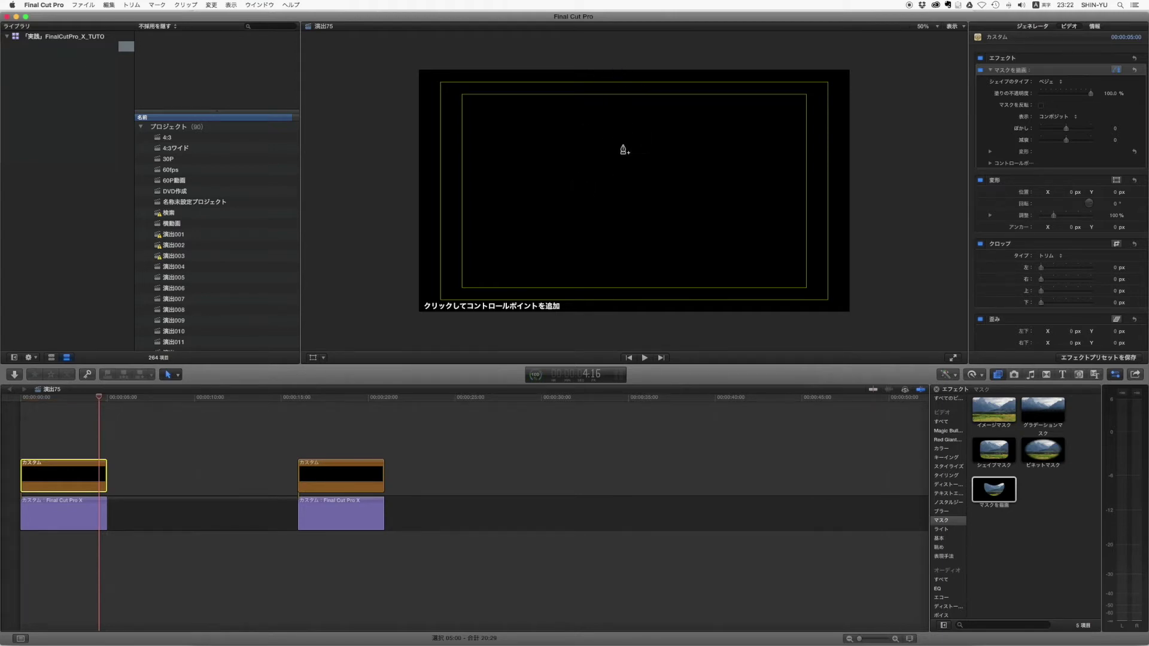
Step: Place jagged mask points from above the frame down through the title to below it
drag(631, 122, 651, 94)
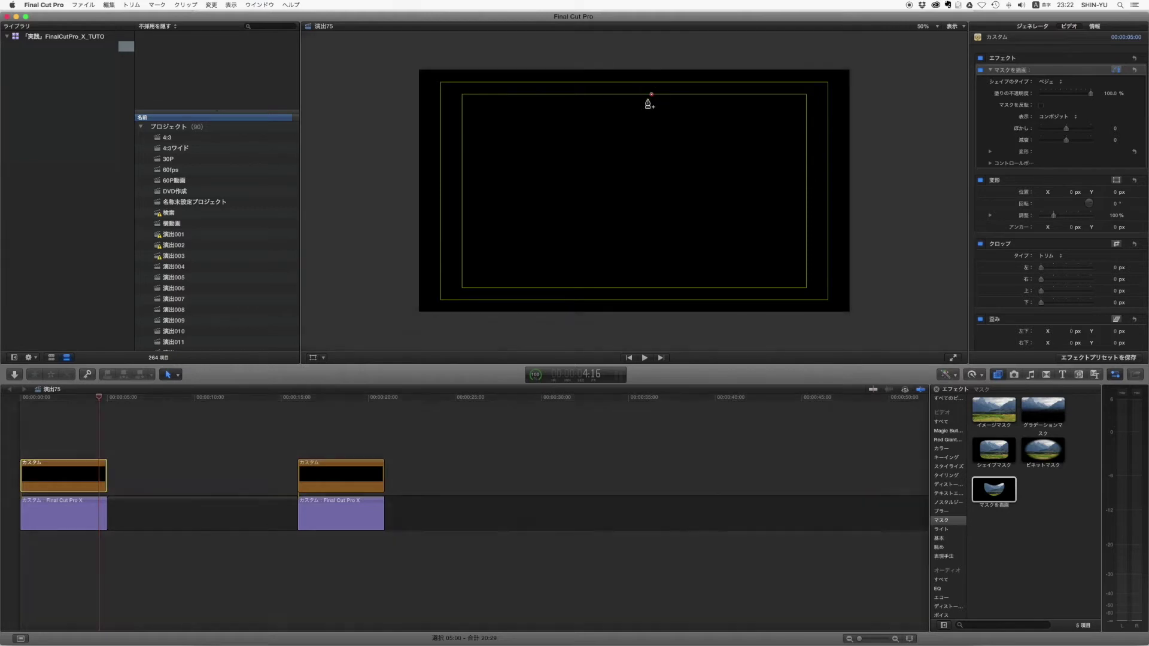
click(647, 151)
click(630, 173)
click(639, 204)
click(604, 218)
click(627, 246)
click(647, 262)
click(649, 293)
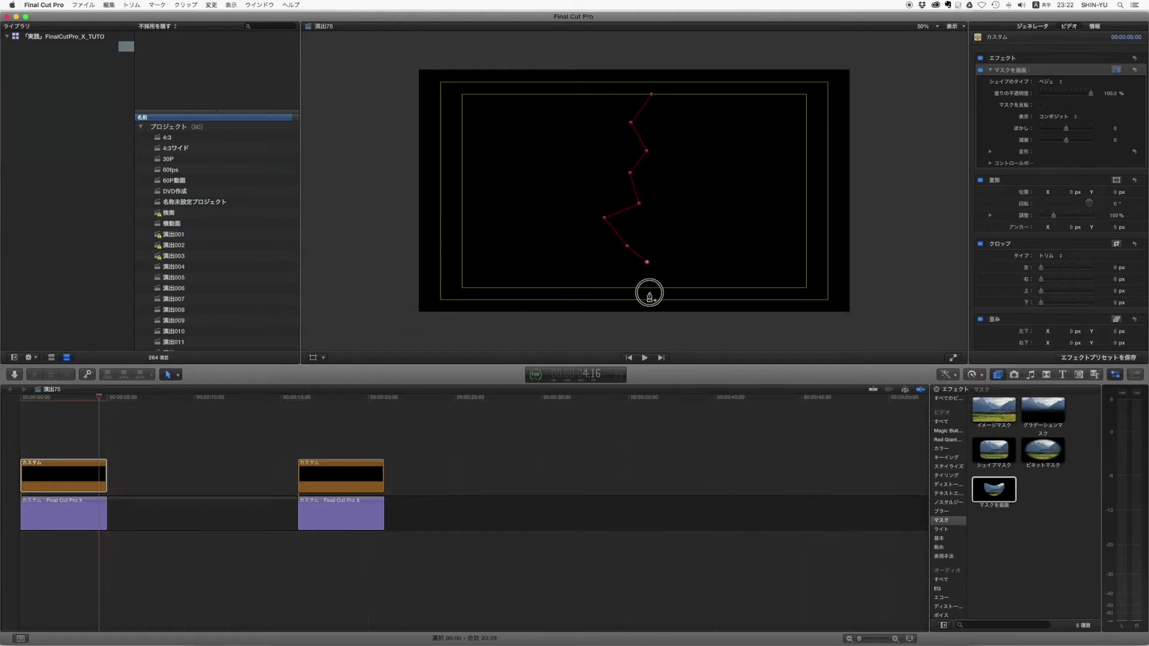
Step: Add mask points along the right side and top, closing the shape on the first point
click(842, 337)
click(881, 284)
click(868, 80)
click(859, 54)
click(706, 52)
click(652, 67)
click(652, 98)
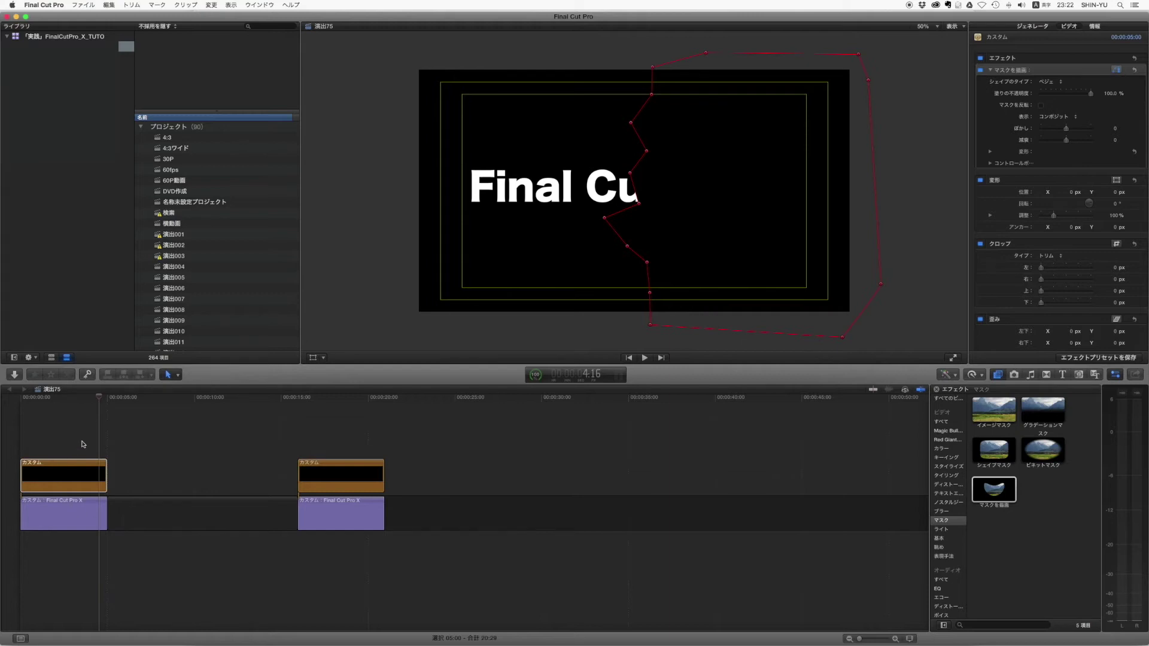
Step: Shift the masked generator left and set a Position keyframe at the clip start
drag(85, 398, 21, 398)
click(37, 482)
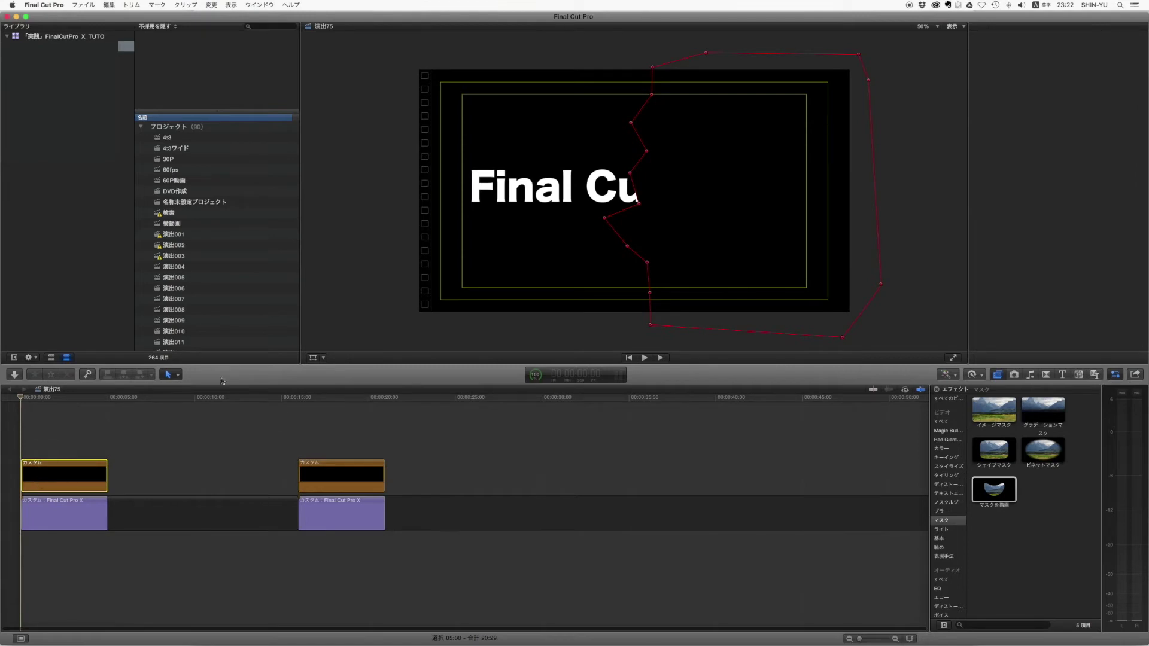
drag(1071, 192, 1042, 192)
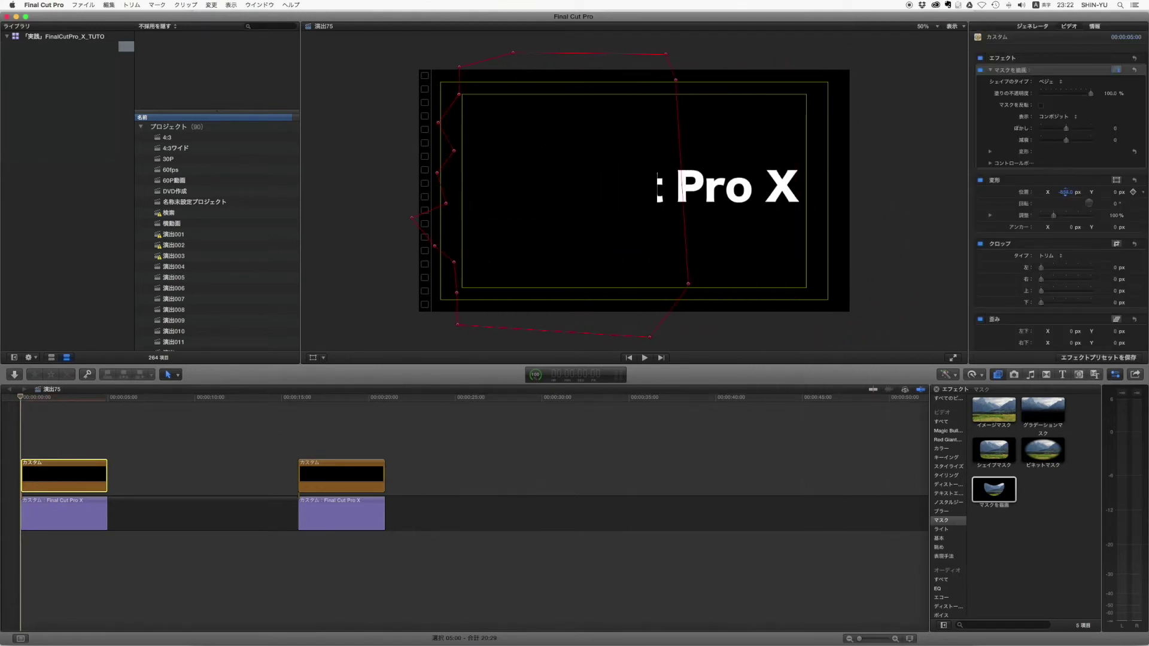
click(1133, 193)
Step: Near the clip's end, set the generator's Position X to 888 px
click(79, 401)
drag(102, 401, 108, 404)
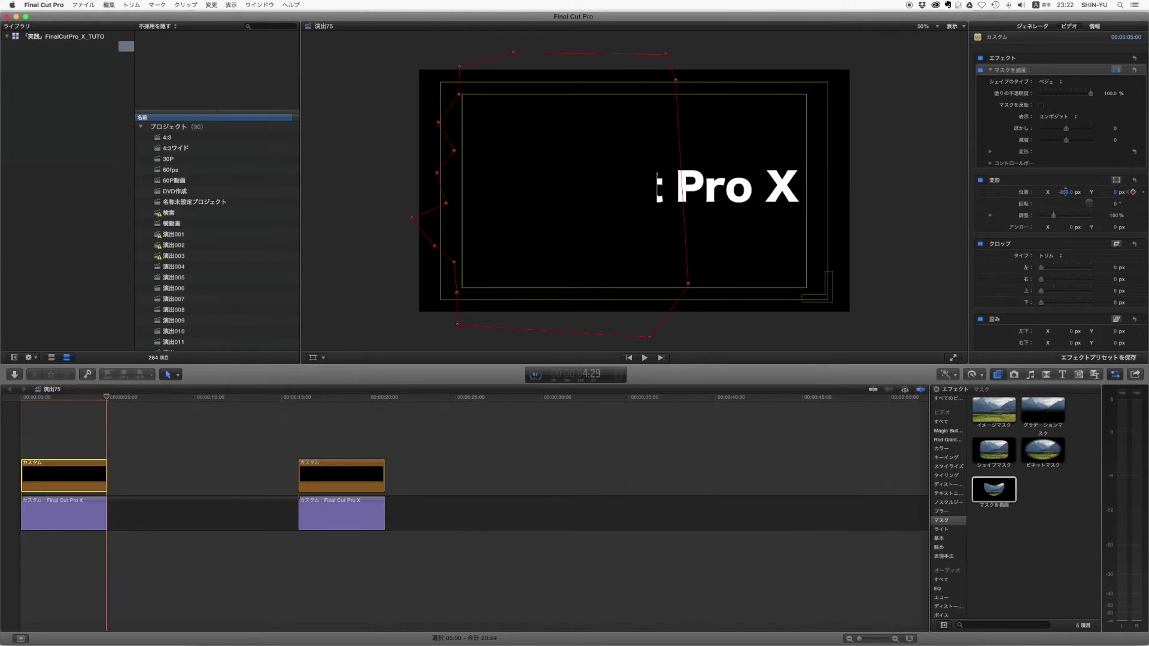
drag(1069, 199, 1065, 195)
text(888)
key(Return)
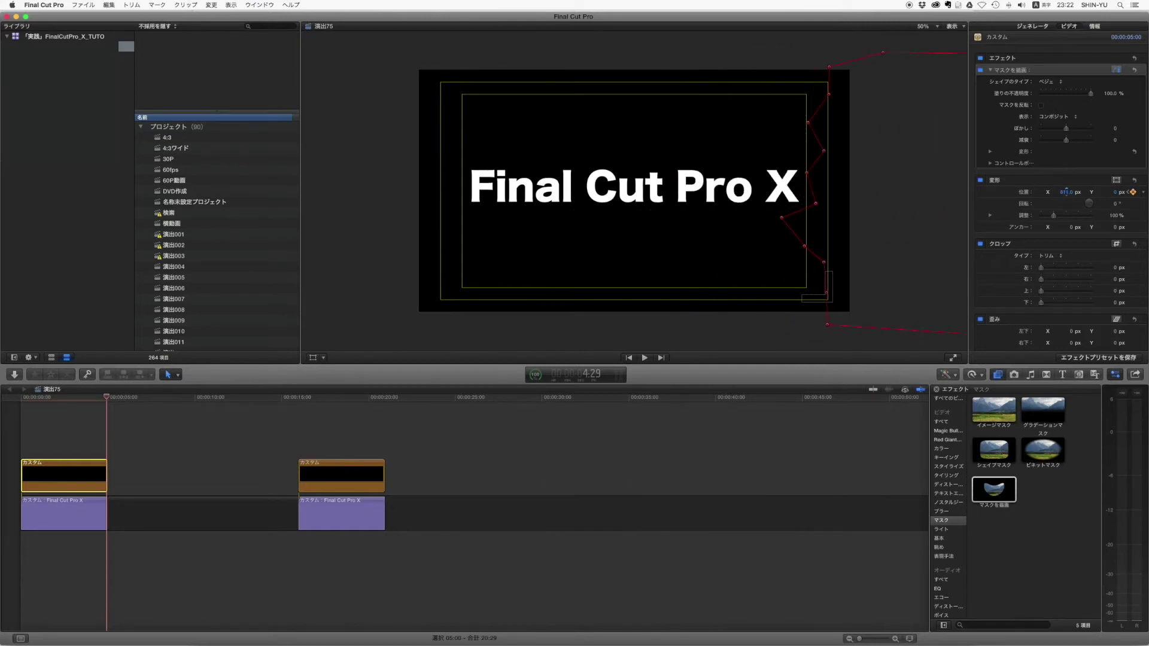
Step: Play back the reveal, then reset the horizontal position to 0 px at about one second
mouse_move(23, 397)
mouse_down()
mouse_move(38, 398)
mouse_move(8, 399)
mouse_up()
key(space)
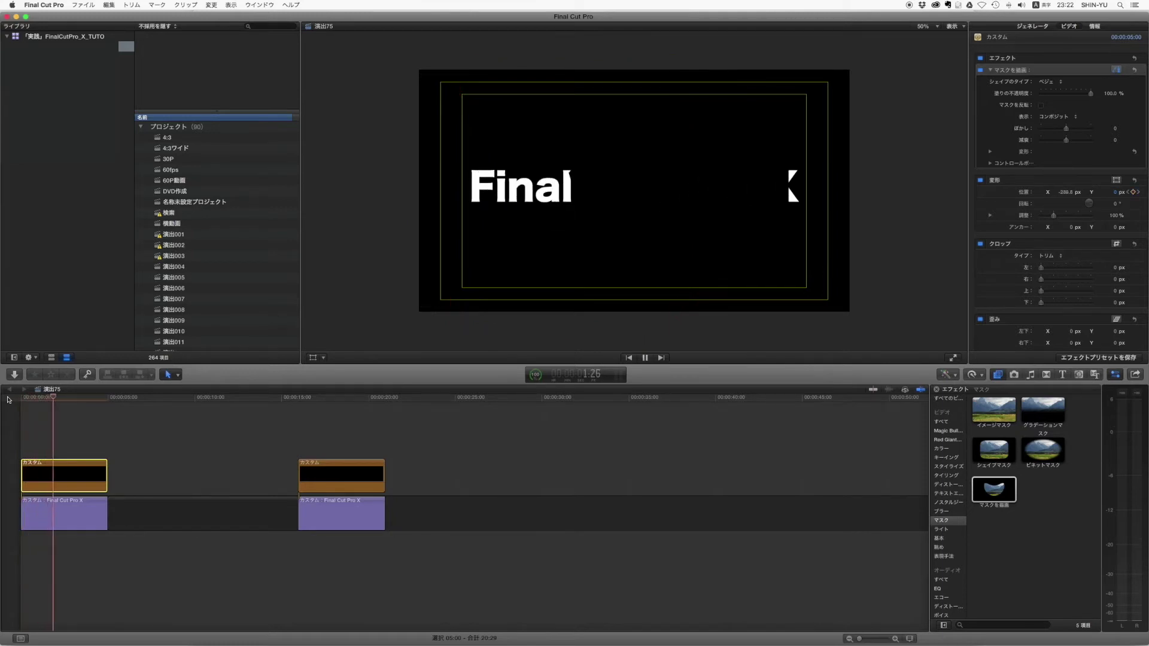
key(space)
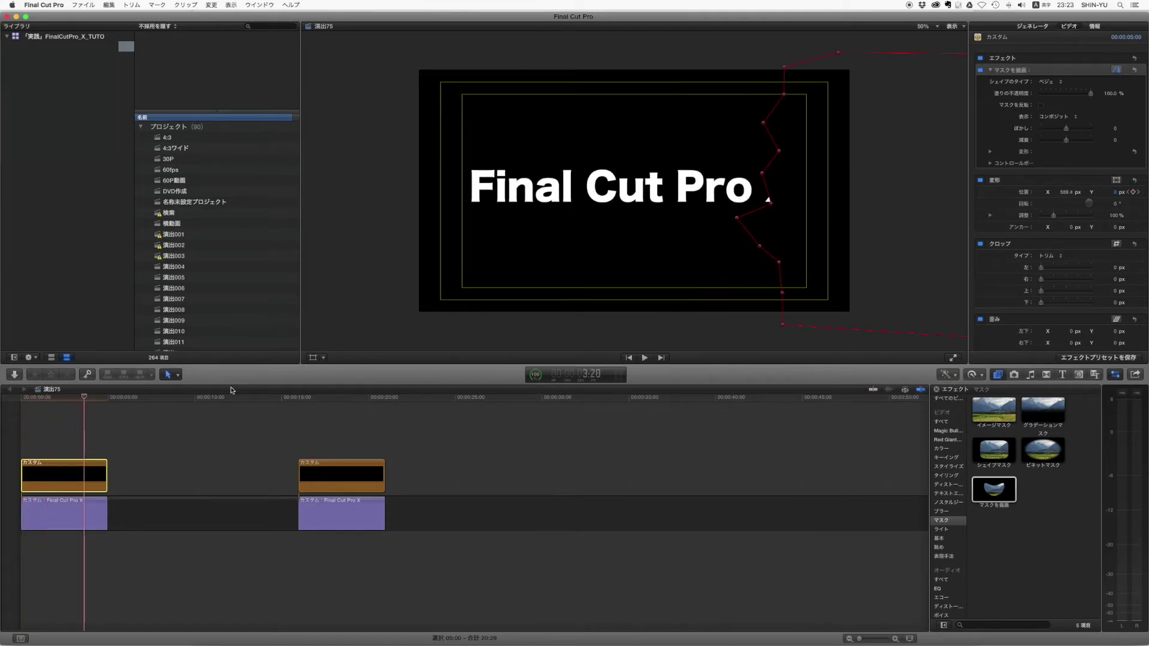
drag(79, 404, 40, 398)
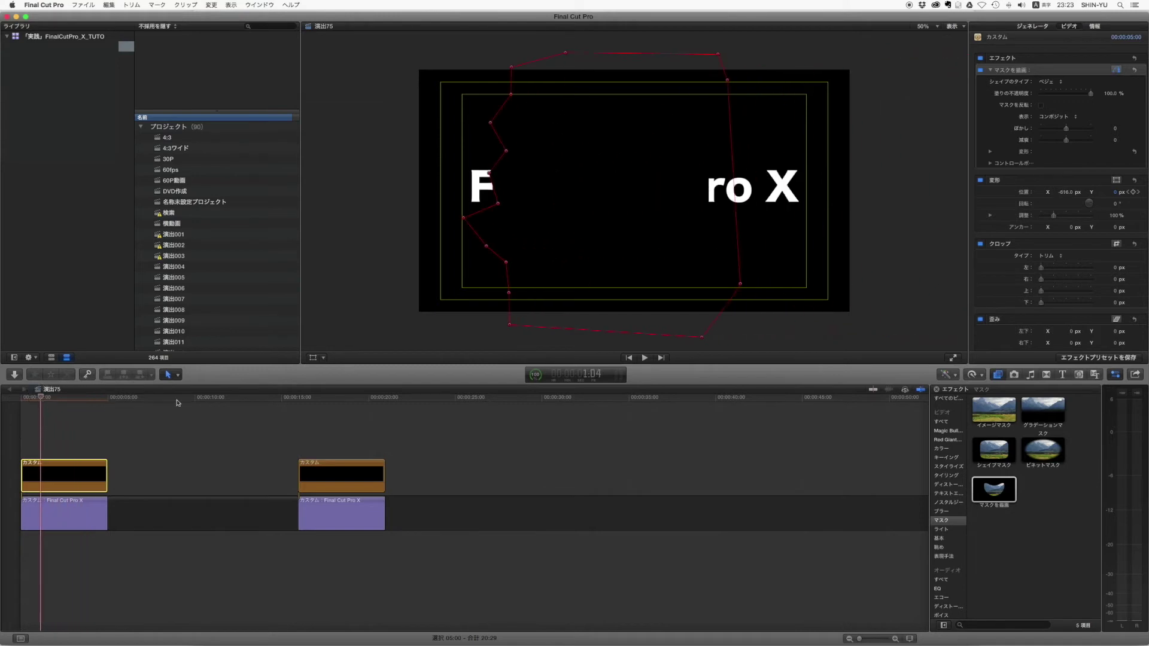
click(1135, 180)
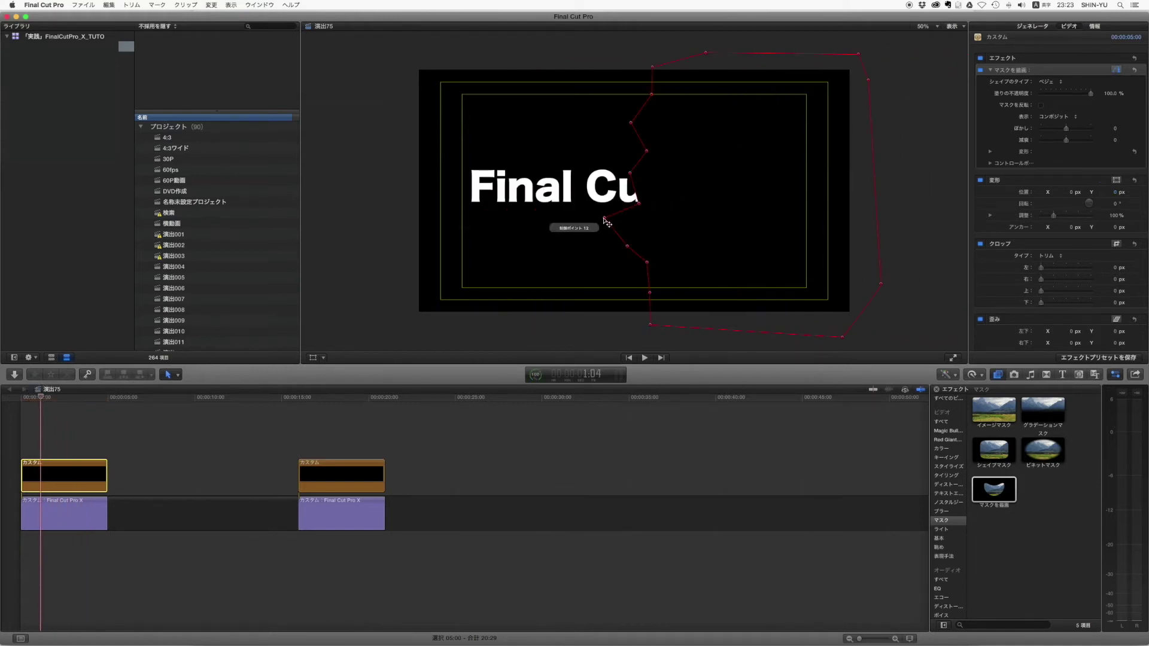
Step: Make mask point 12 and the next point smooth and curve their handles
drag(604, 221, 607, 222)
right_click(605, 220)
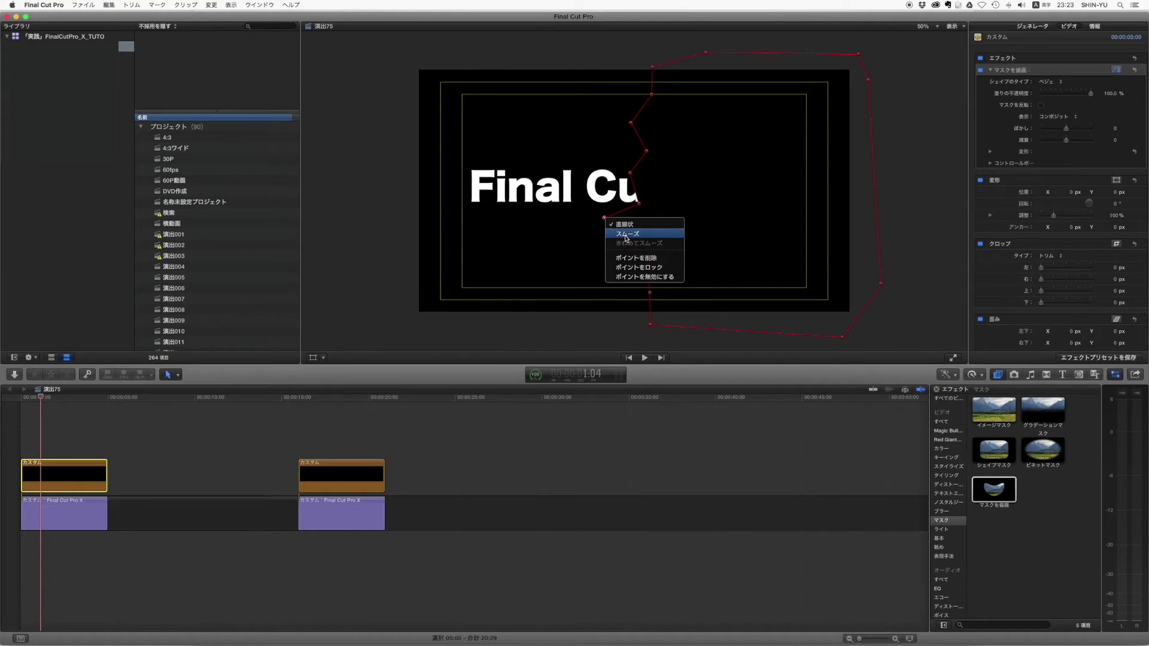
click(626, 234)
drag(608, 208, 610, 192)
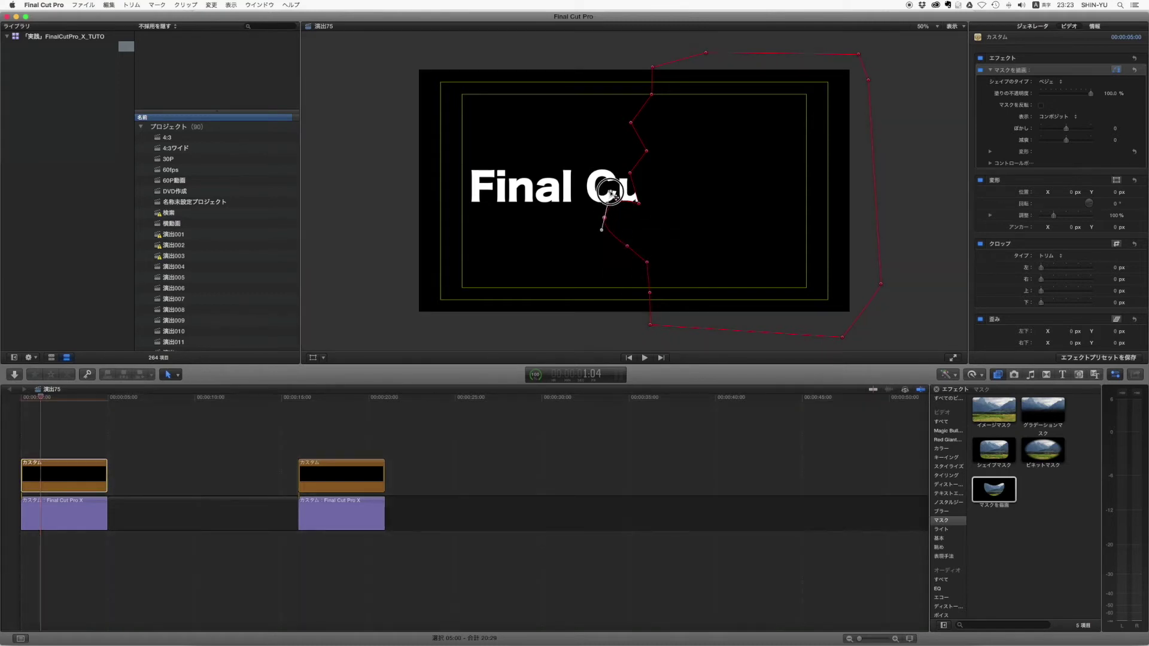
drag(601, 237, 599, 241)
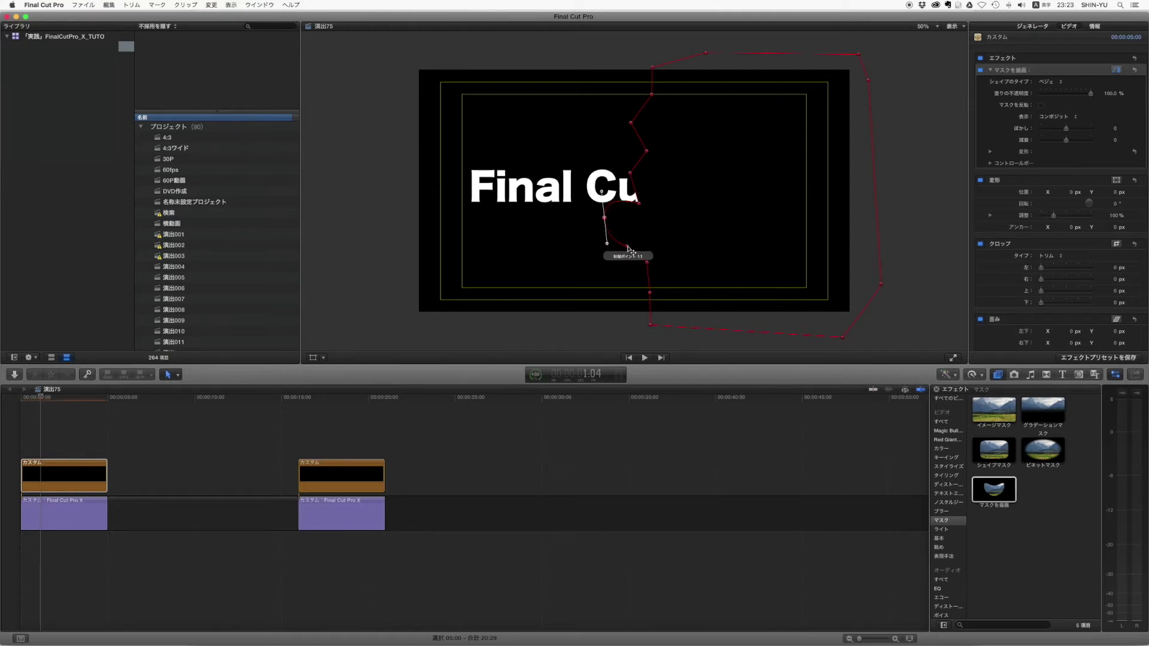
right_click(627, 246)
click(657, 262)
drag(622, 240, 617, 263)
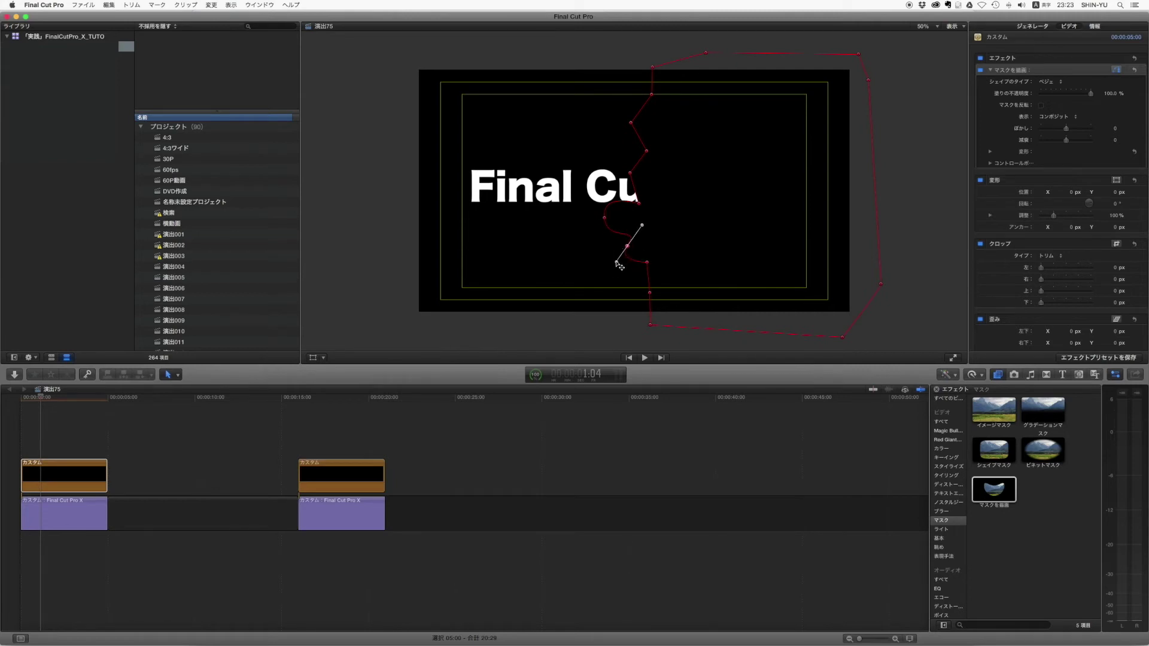
Step: Convert the two lower mask points to smooth curves and reshape their handles
right_click(647, 262)
click(655, 272)
drag(646, 277, 650, 257)
right_click(650, 293)
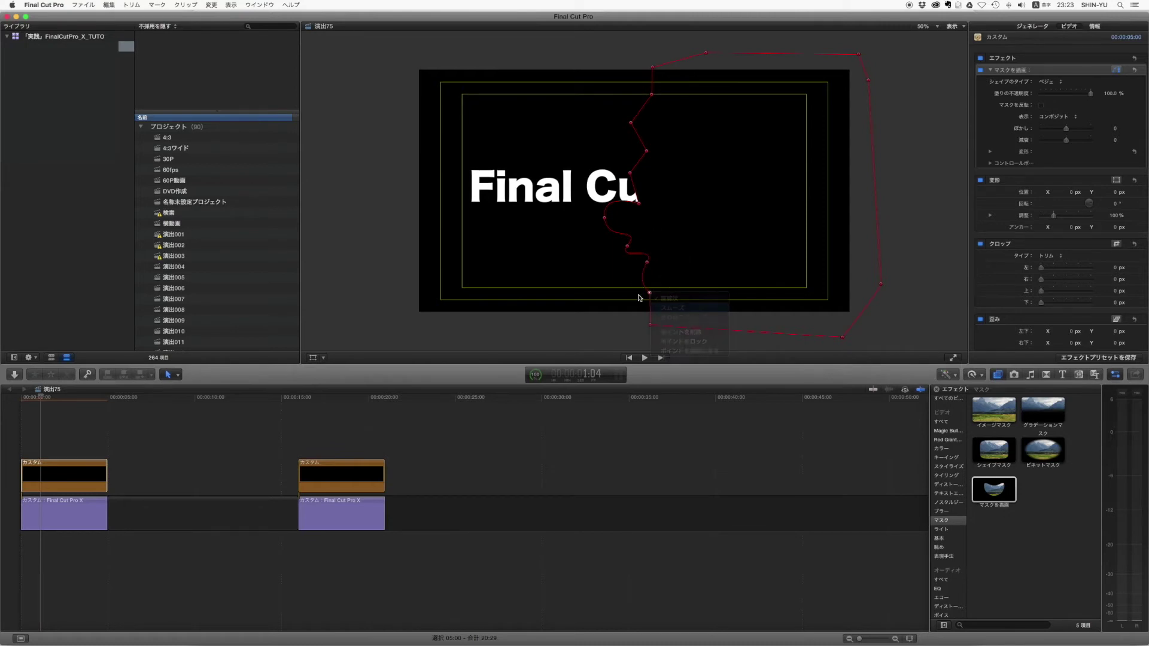
click(650, 295)
drag(657, 290, 673, 281)
Step: Smooth the upper mask points beside the title, pulling their handles upward and diagonally
right_click(632, 175)
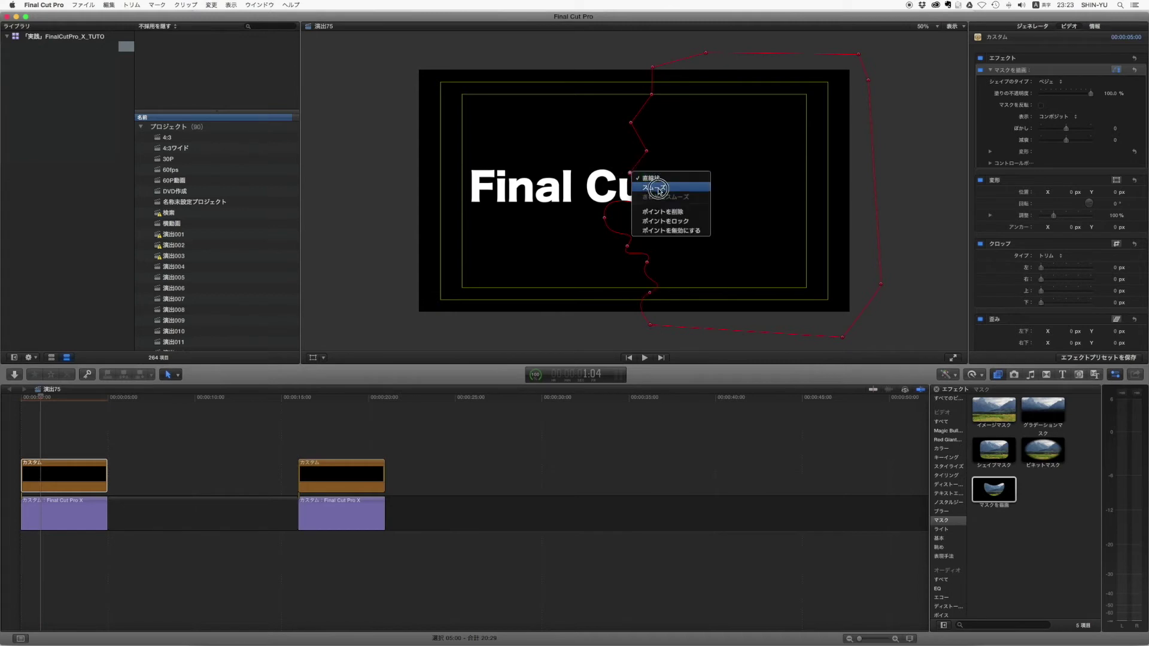
click(652, 185)
drag(633, 169, 633, 141)
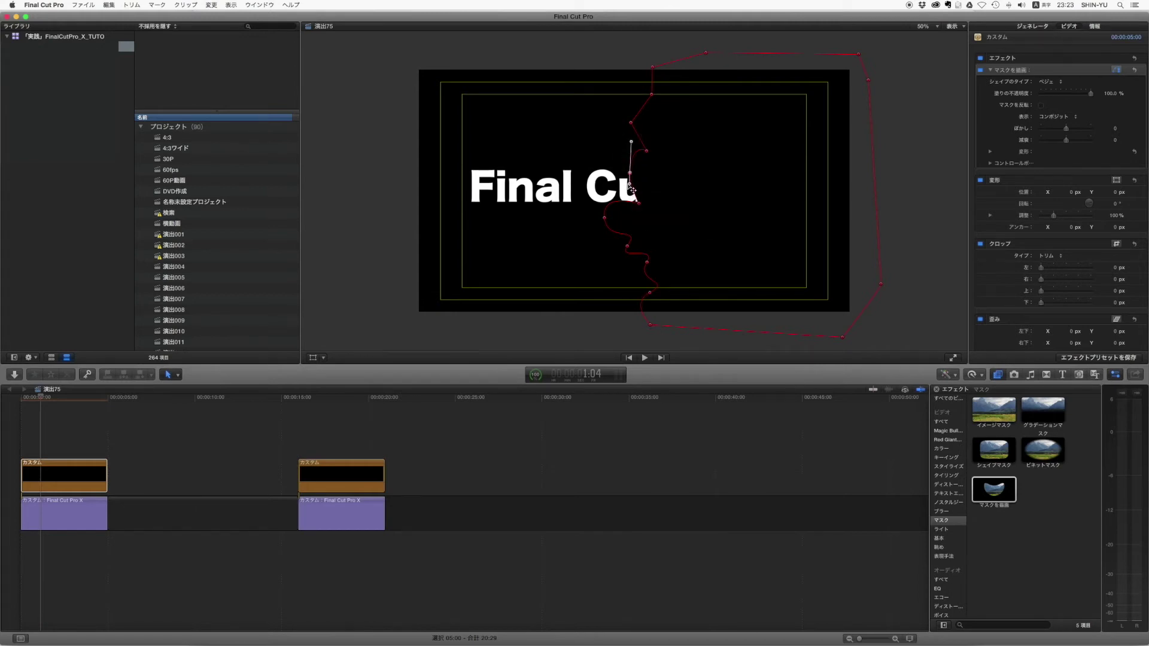
right_click(648, 151)
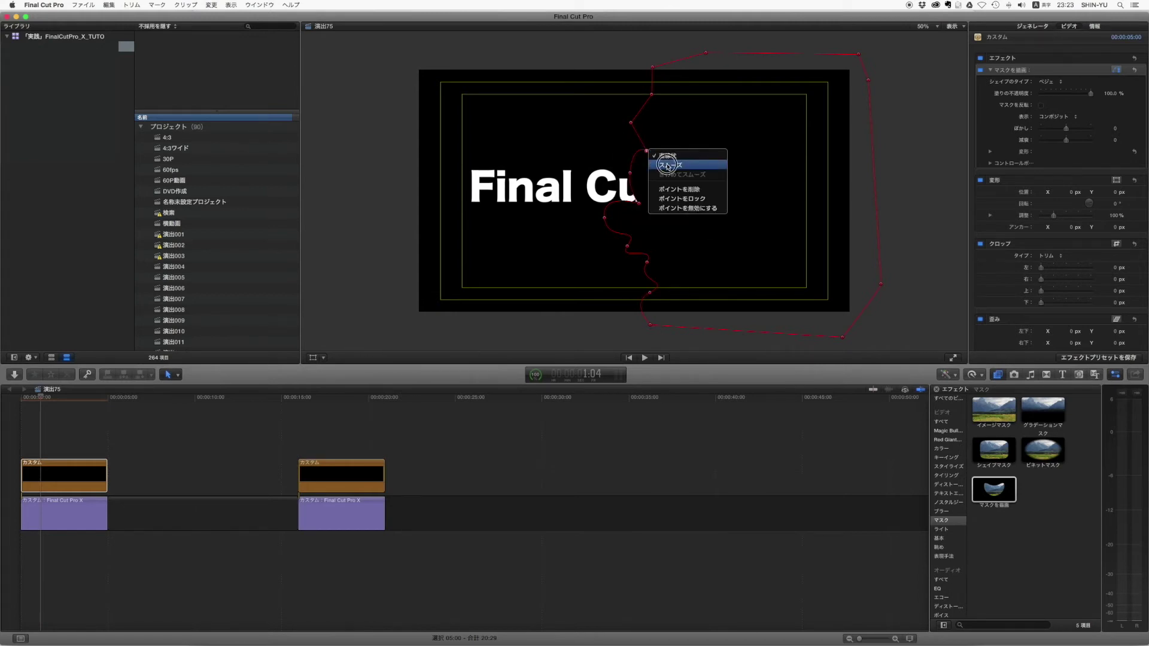
click(664, 164)
drag(647, 142, 666, 131)
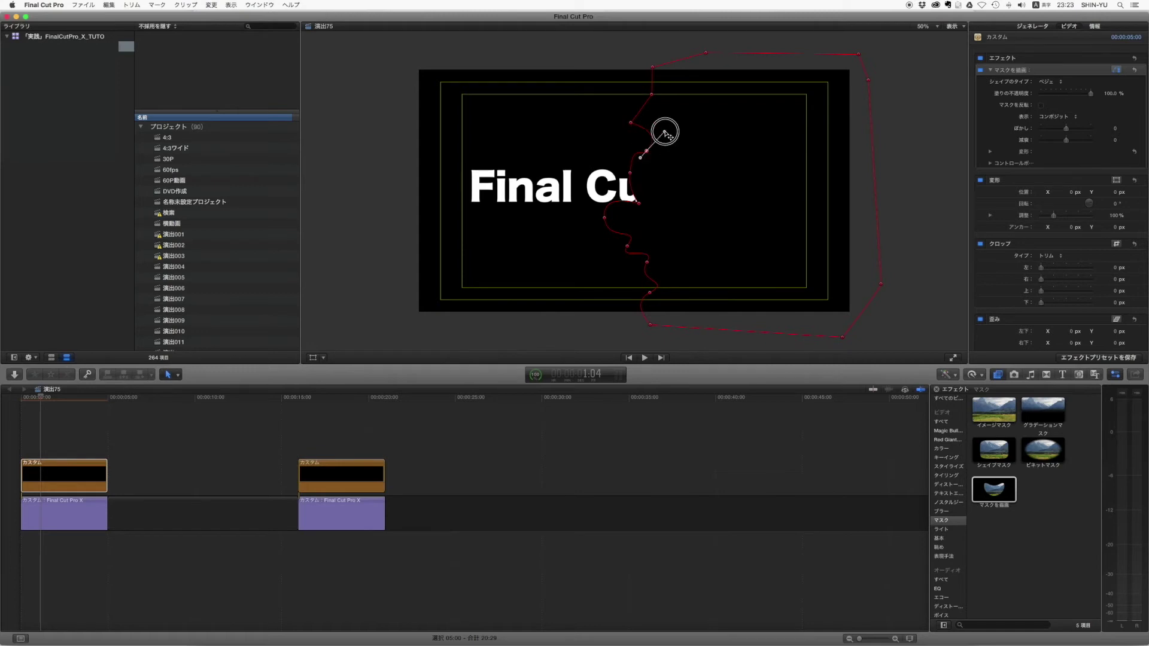
click(647, 170)
Step: Smooth the uppermost and top mask points, angle their handles, then deselect the clip
right_click(632, 123)
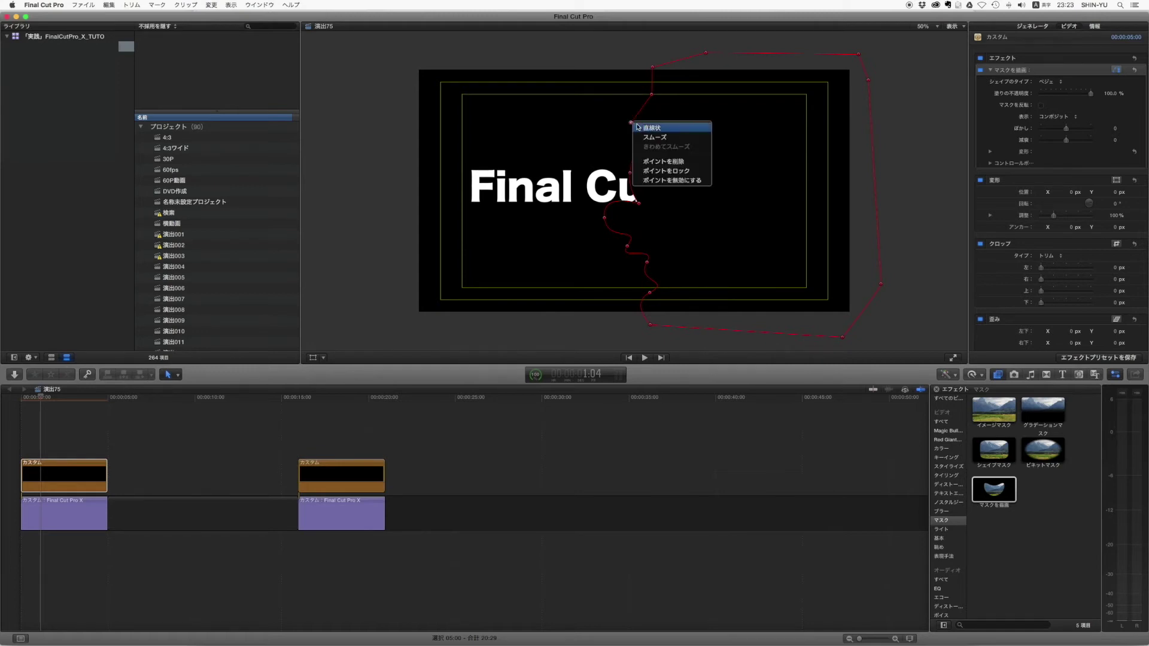
click(655, 140)
drag(629, 134, 627, 149)
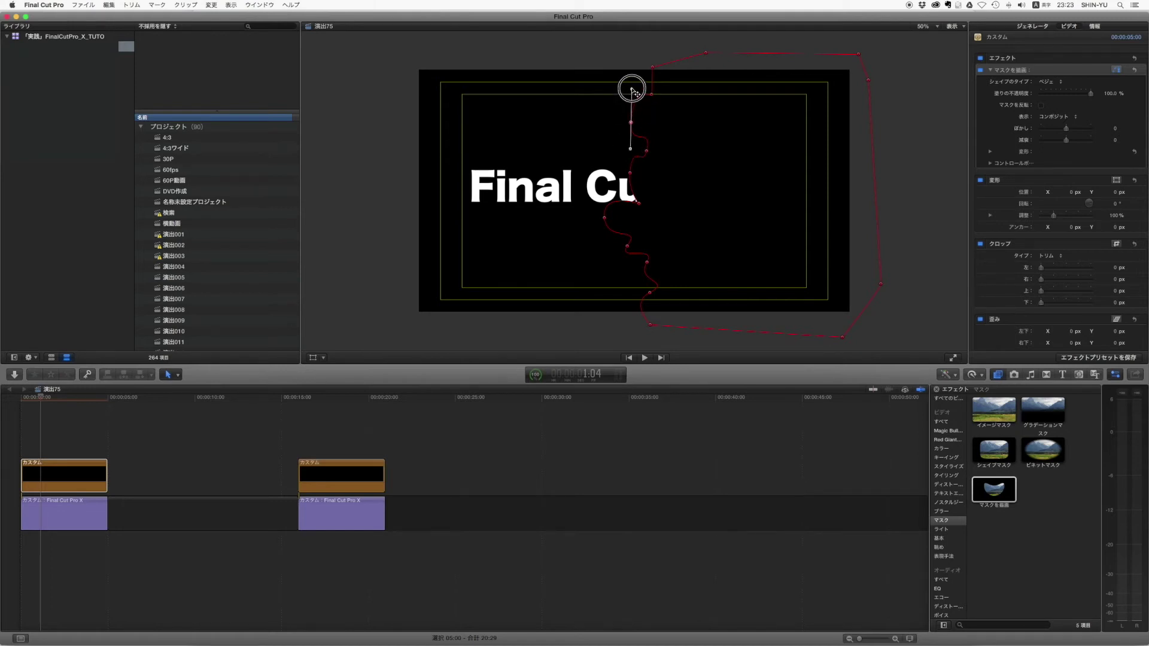
right_click(652, 95)
click(691, 114)
drag(653, 90, 608, 75)
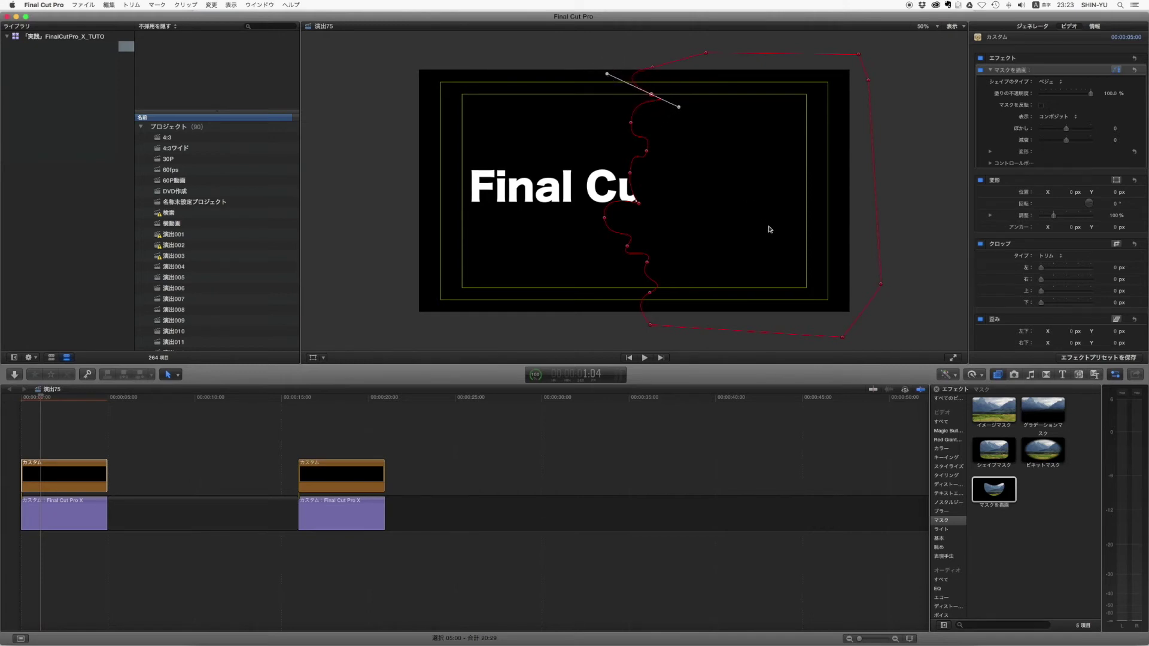
click(73, 430)
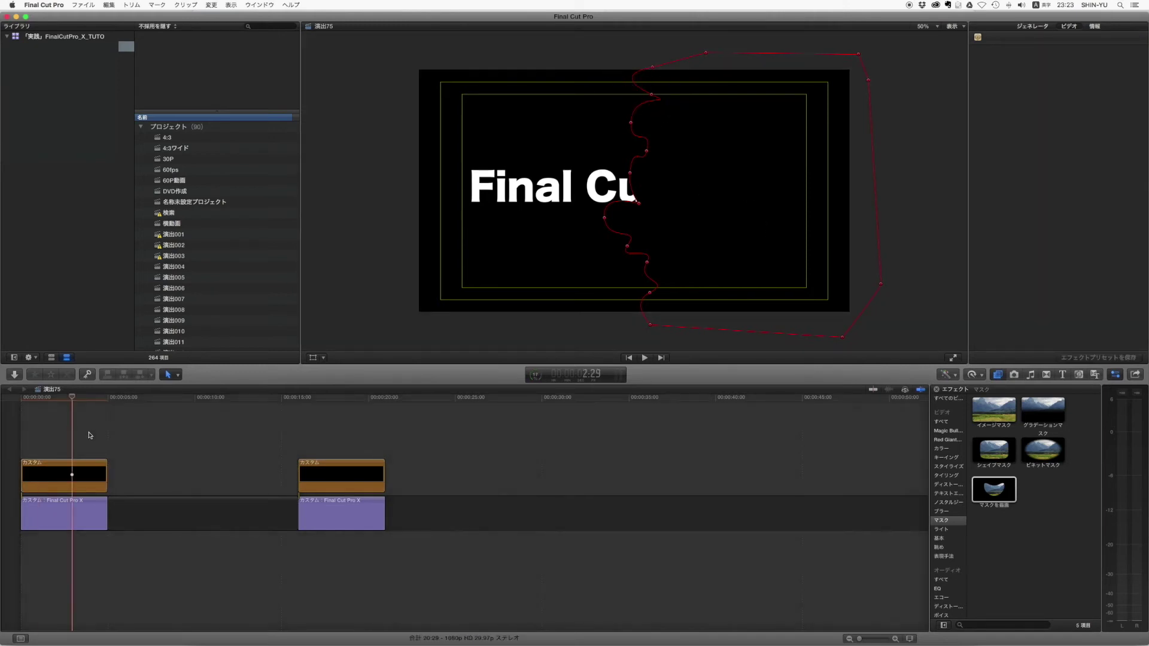
Step: Scale the masked generator to about 142%, rotate it, and shift it to roughly X -888 px, Y -160 px
drag(72, 397, 20, 397)
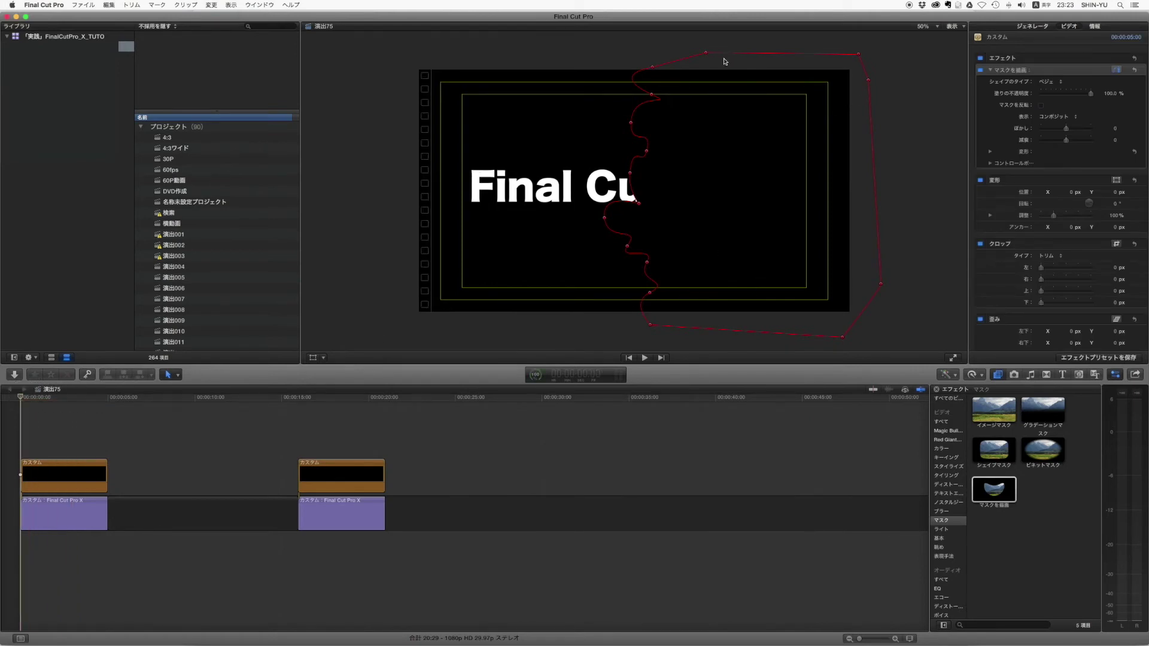
drag(1114, 217, 1114, 213)
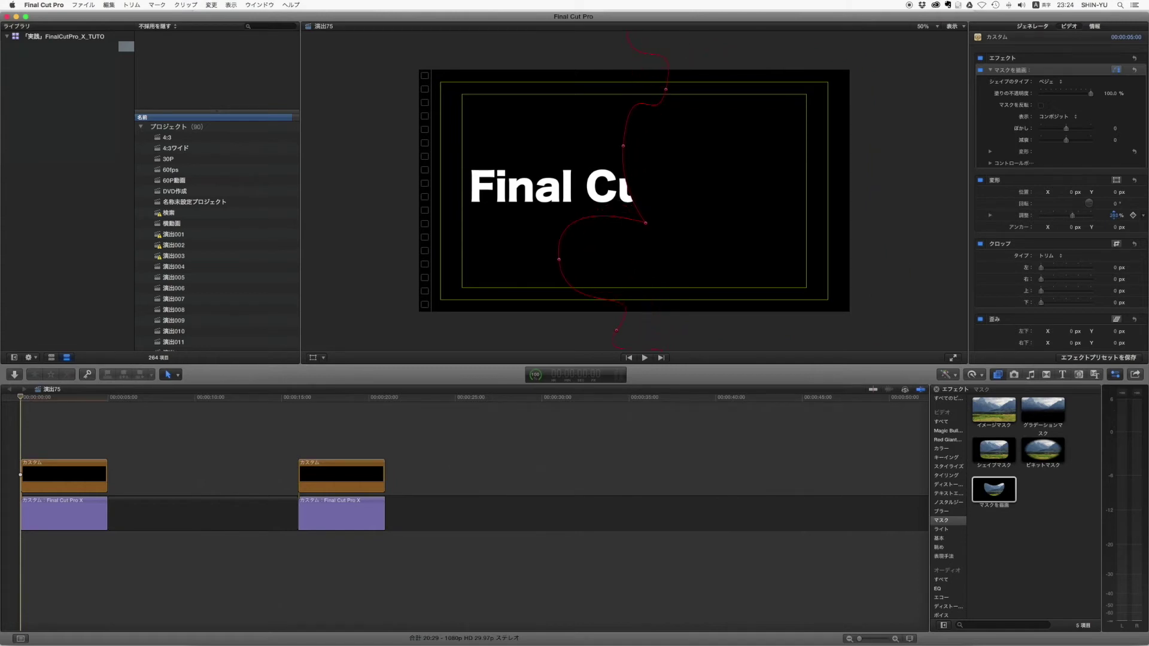
mouse_move(1115, 218)
mouse_down()
mouse_move(1113, 251)
mouse_move(1117, 192)
mouse_up()
drag(1115, 192, 1112, 203)
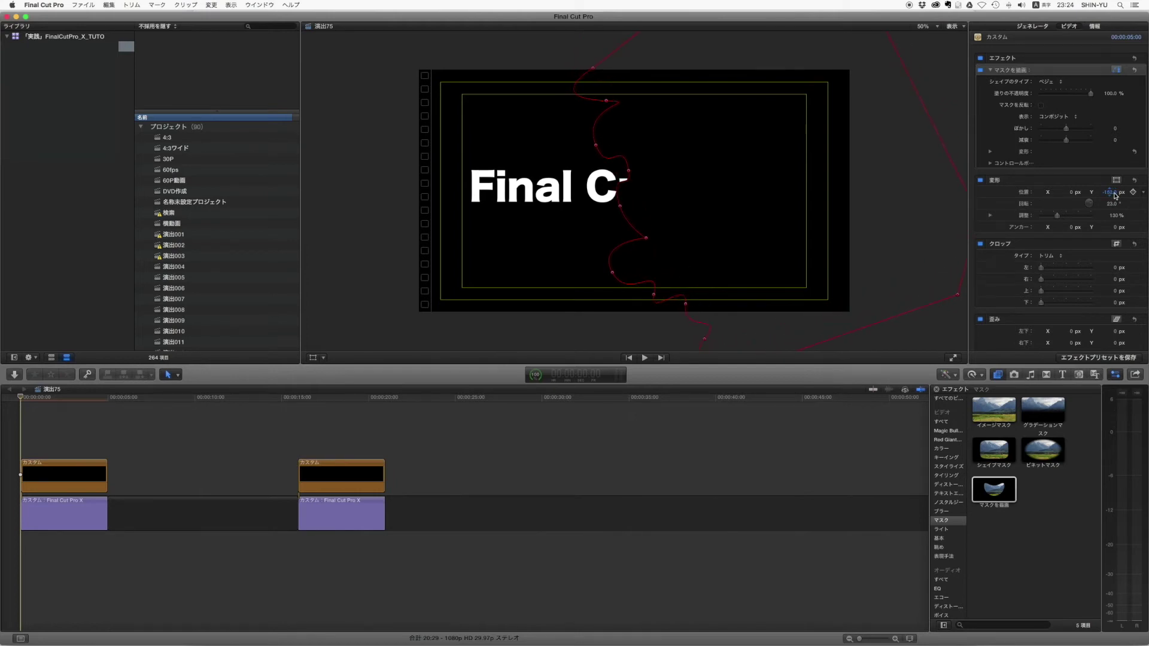
drag(1071, 194, 1074, 200)
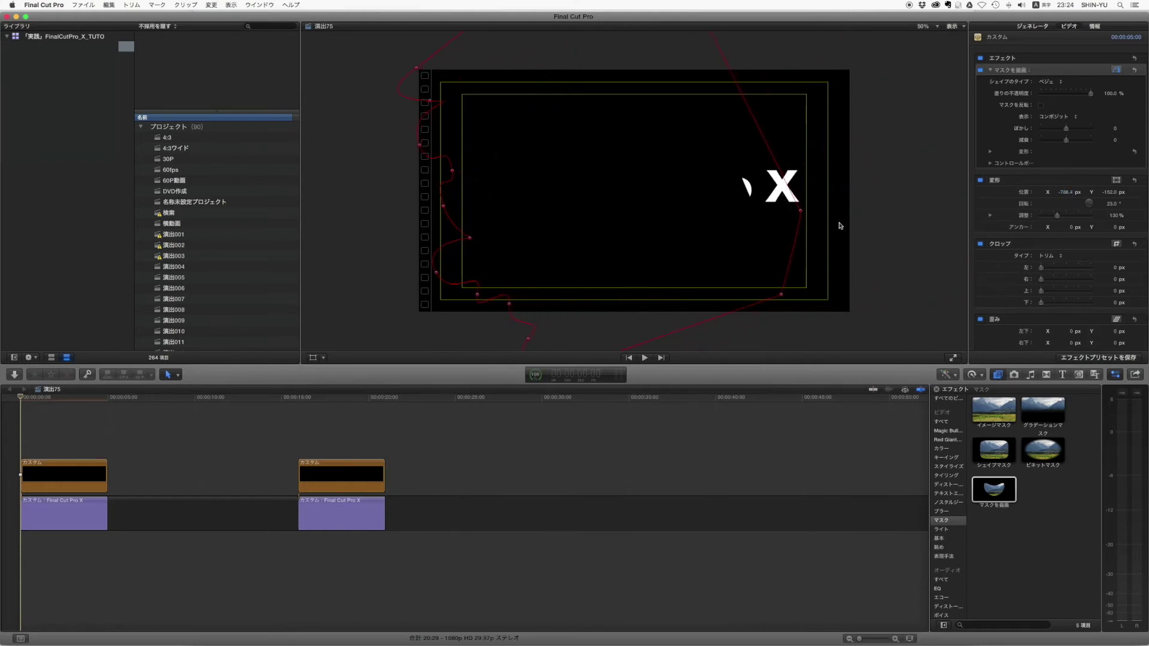
drag(1115, 215, 1111, 197)
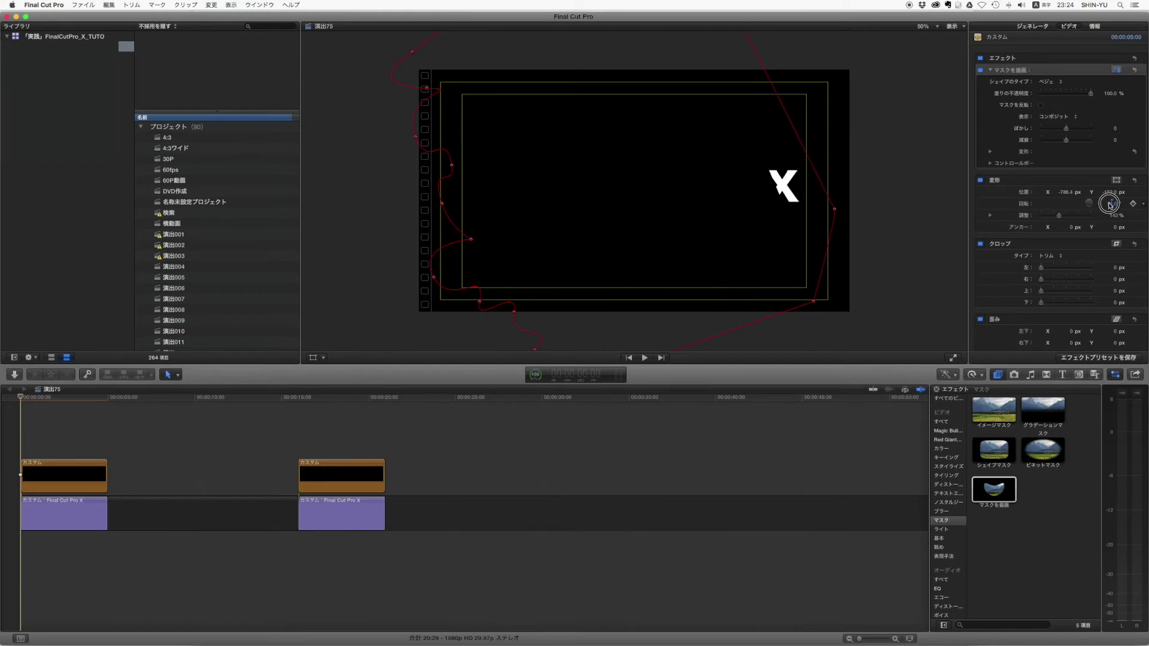
drag(1066, 192, 1054, 192)
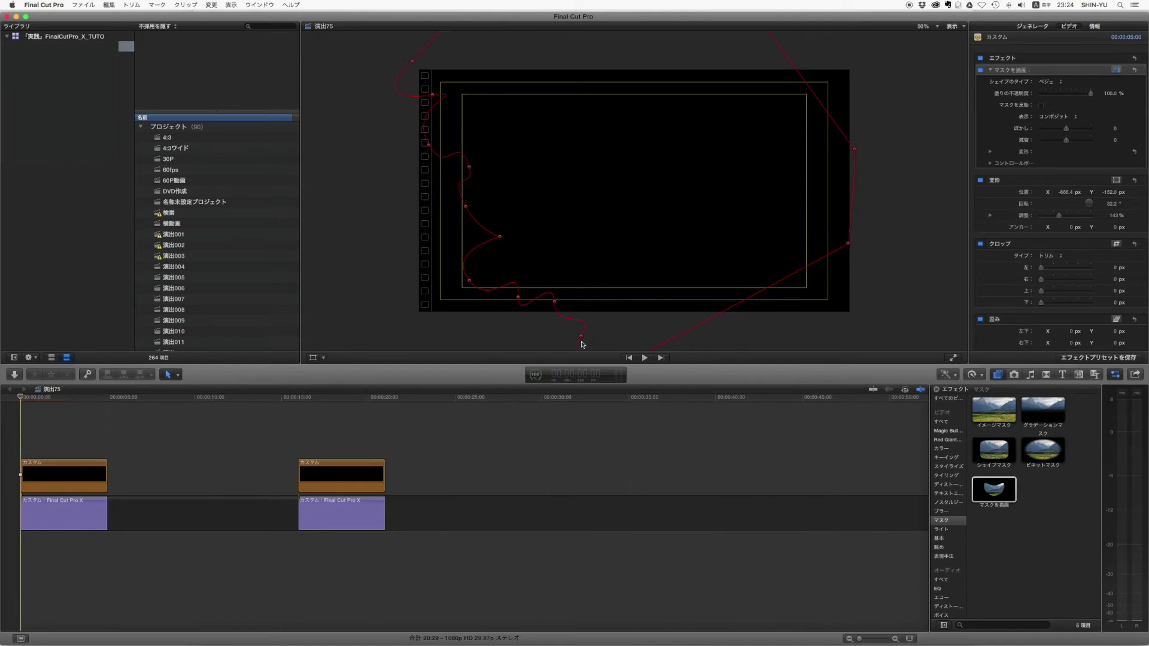
click(550, 296)
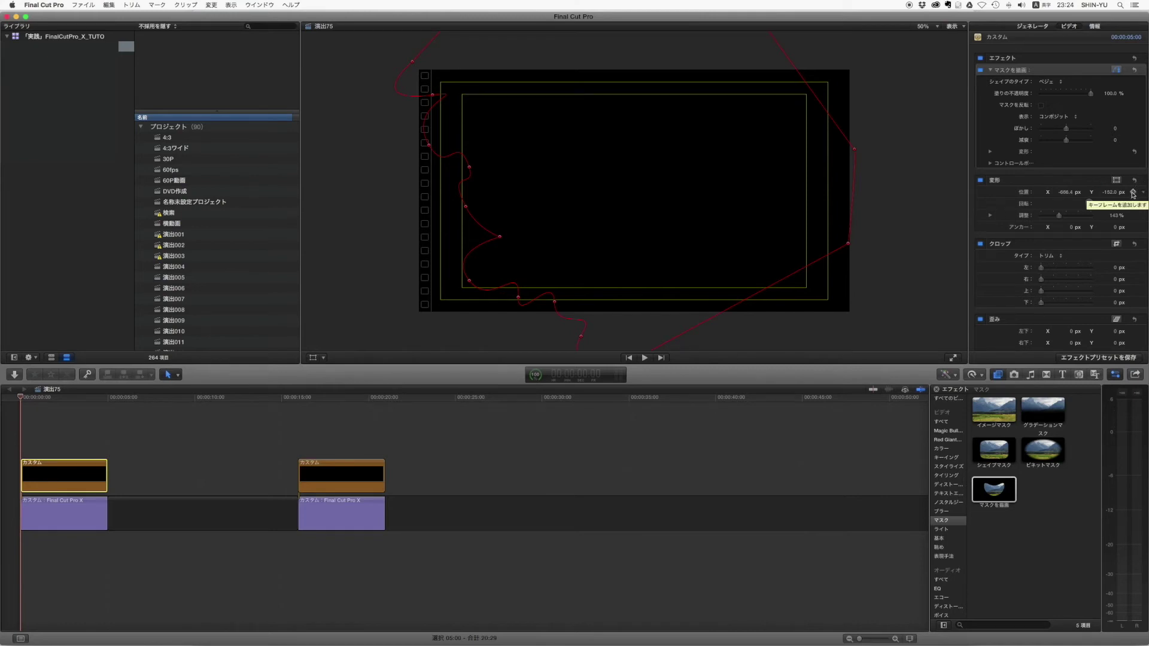
Step: Keyframe the generator's Position at 0:00, then slide it right at the 5:00 mark
click(1133, 193)
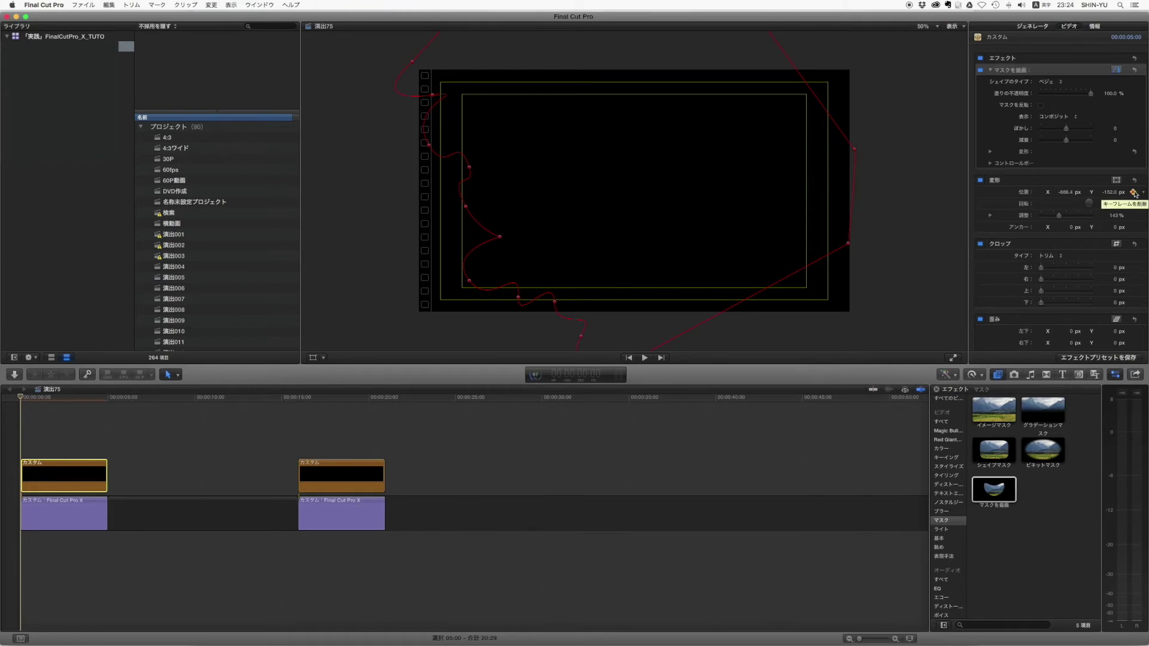
drag(34, 399, 108, 398)
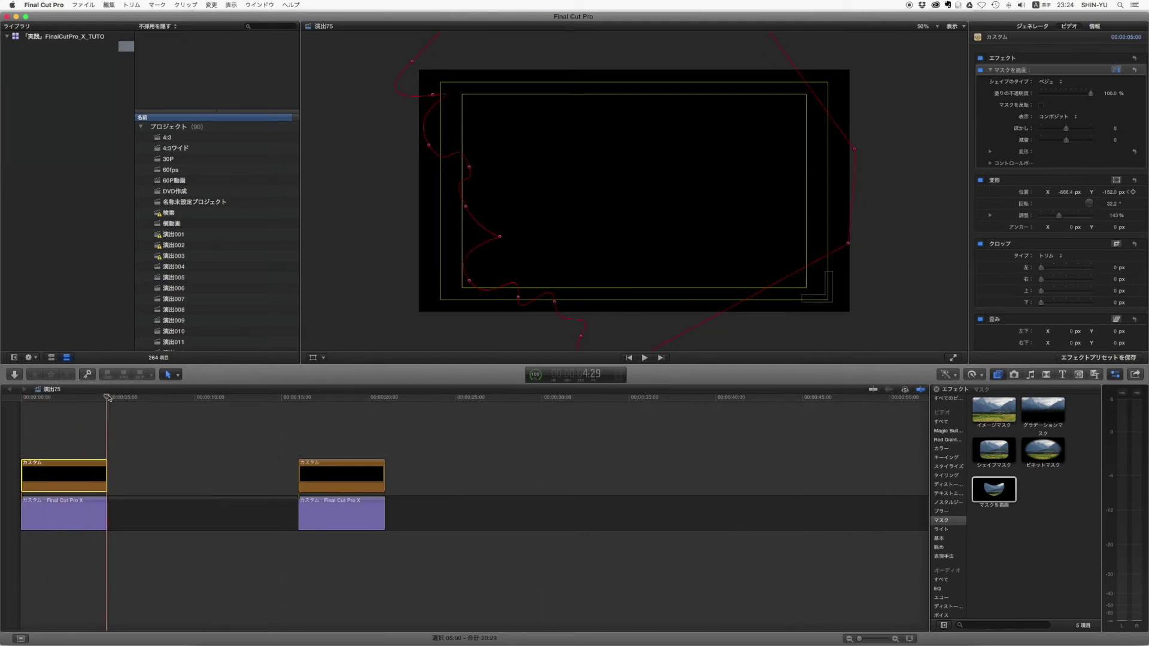
mouse_move(1065, 196)
mouse_down()
mouse_move(1095, 196)
mouse_move(1065, 194)
mouse_up()
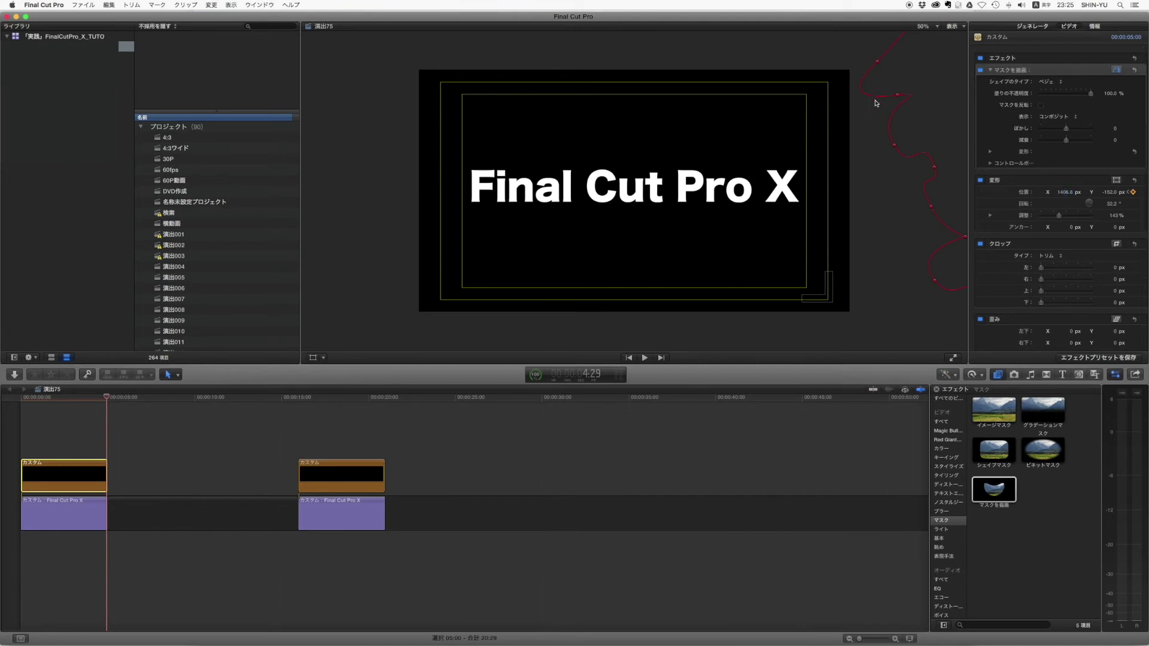
Step: Play the reveal from the start several times, including the second title clip
key(Home)
key(space)
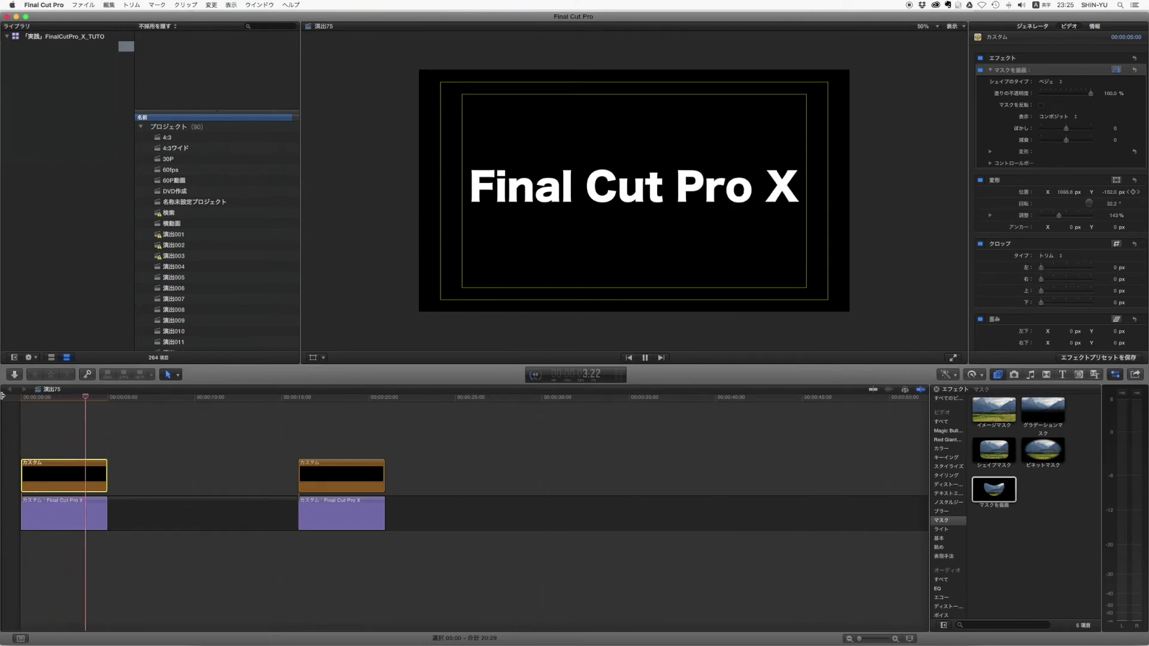
key(Home)
key(space)
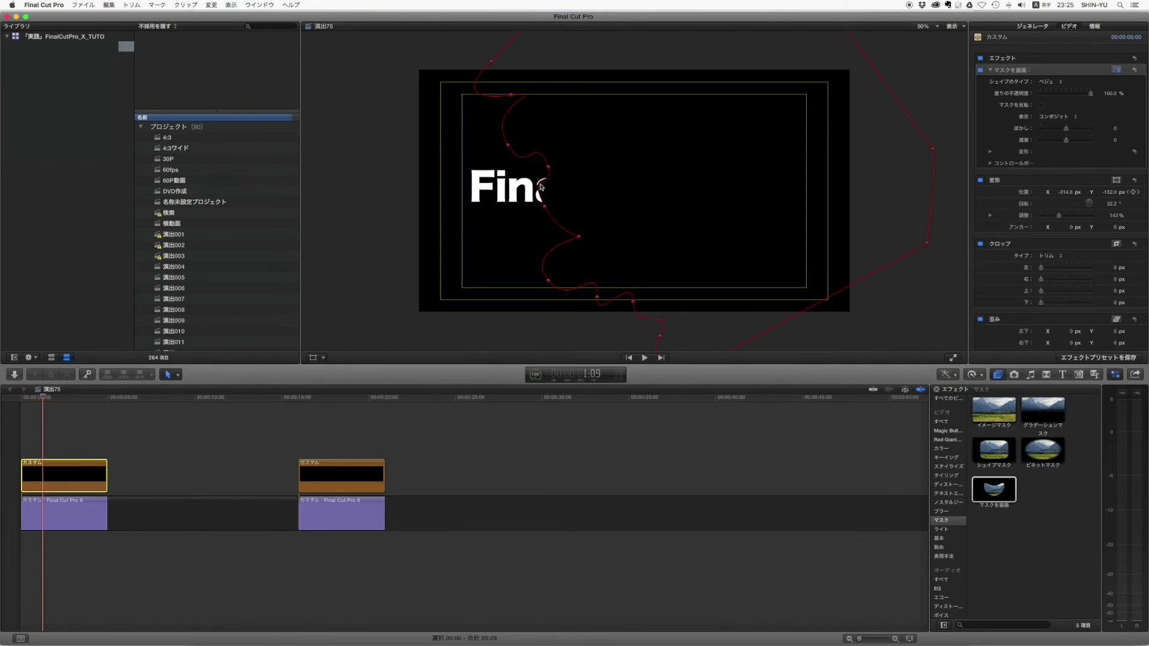
key(space)
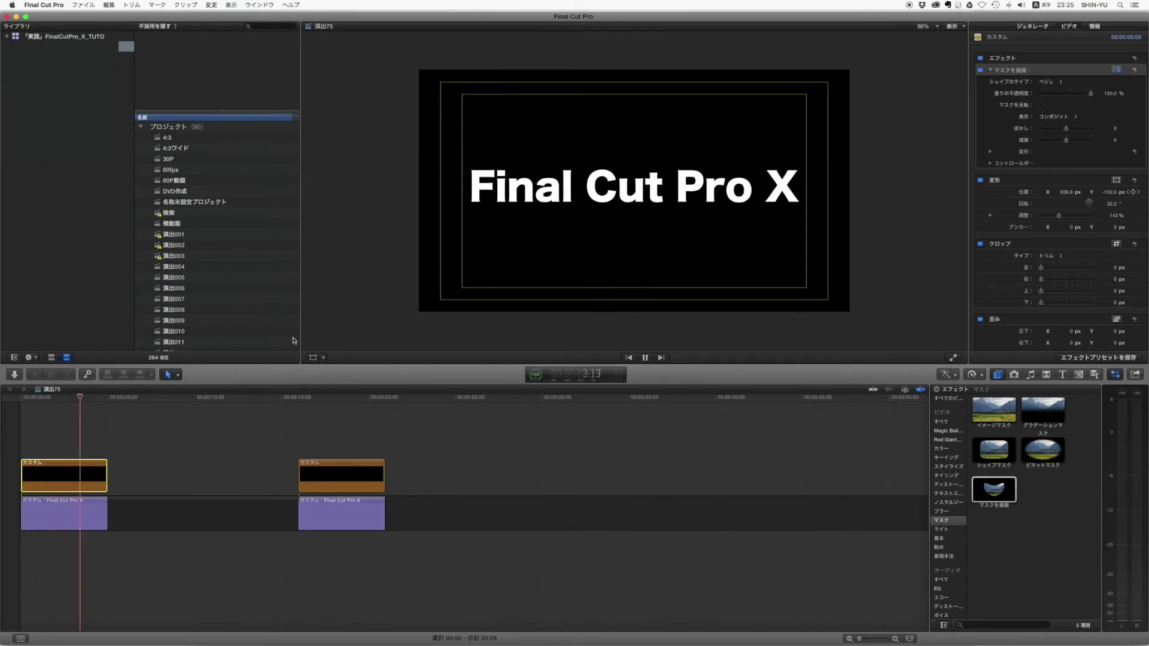
key(space)
click(22, 399)
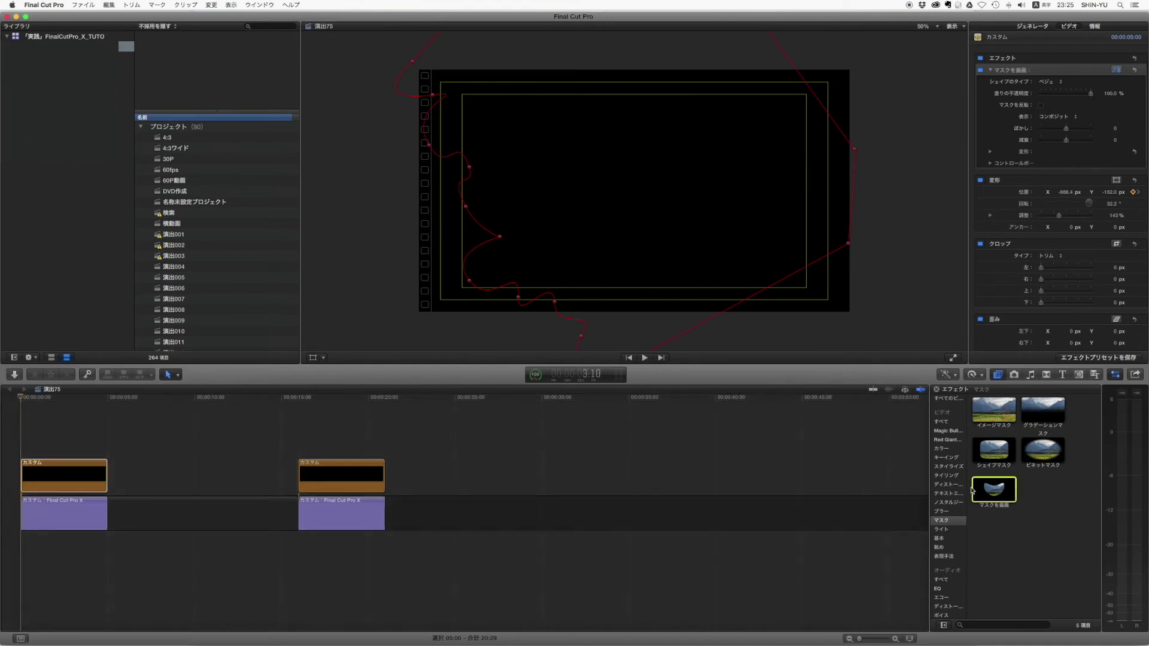
click(304, 398)
key(space)
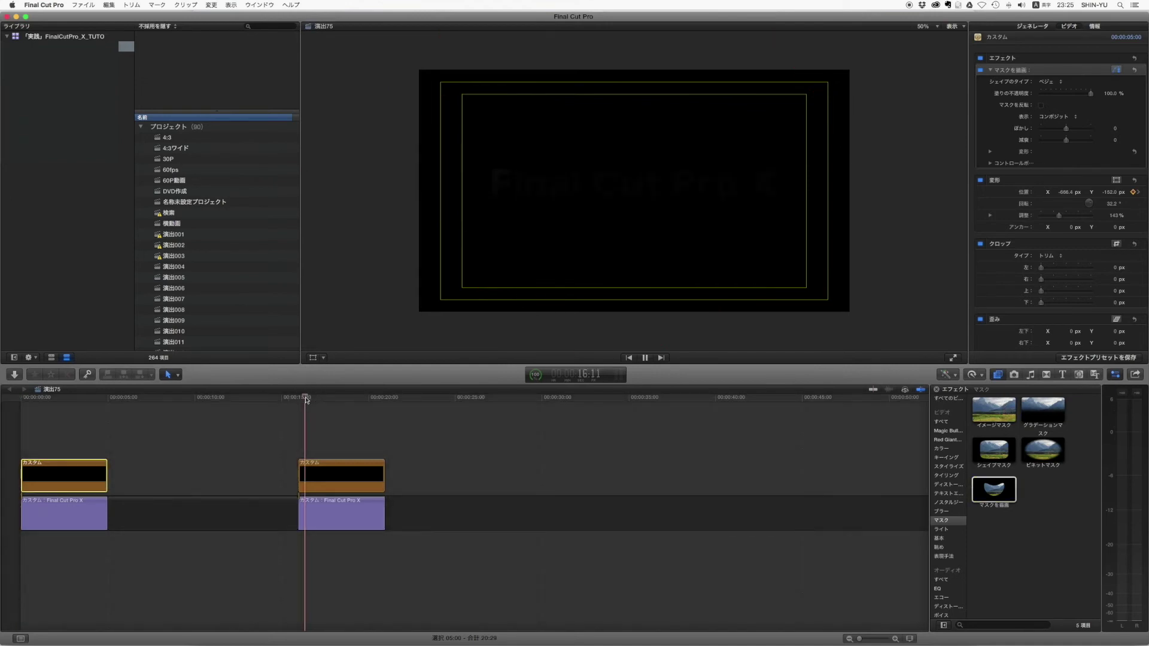
key(space)
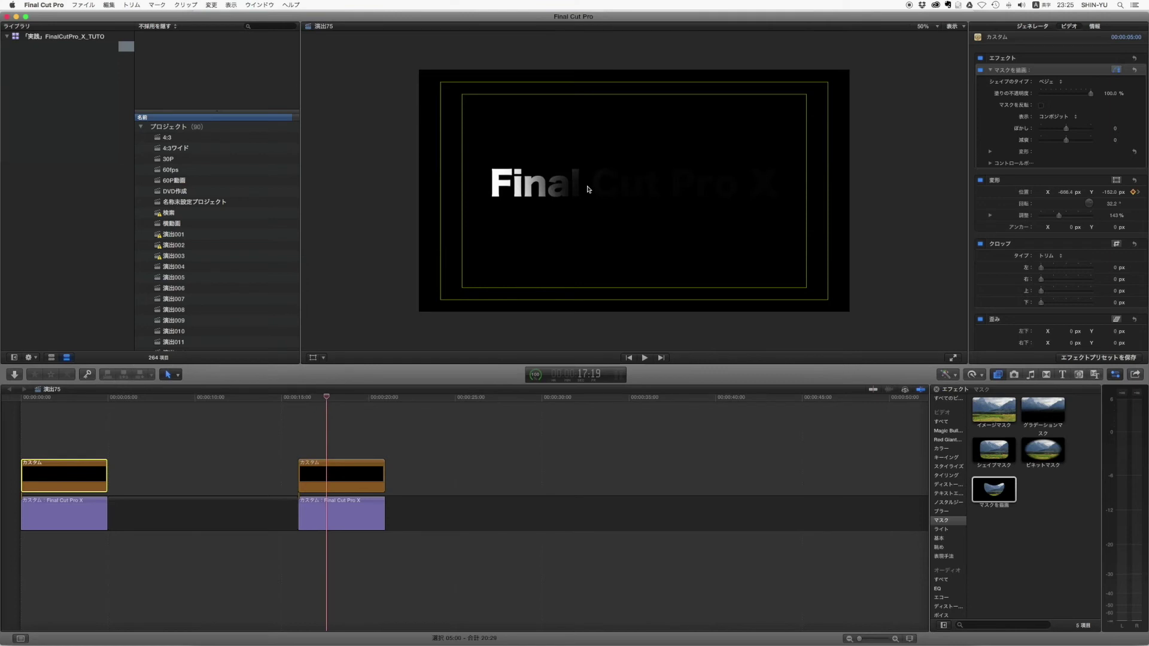
click(22, 397)
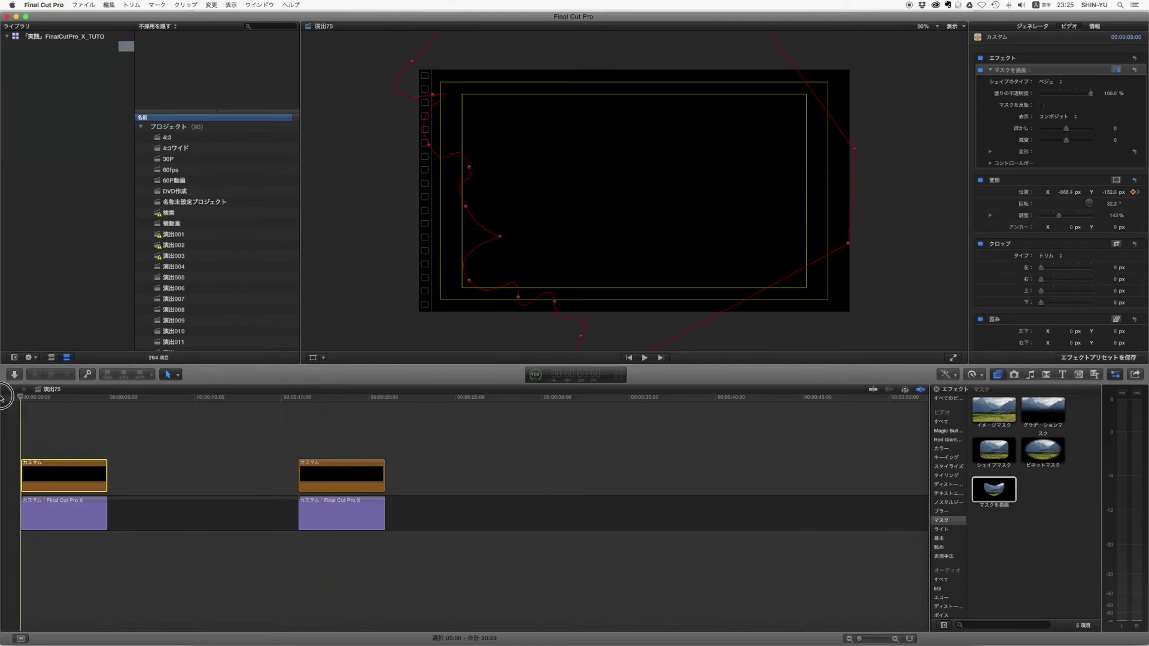
Step: Bring the effects browser back up showing the Blur effects
click(997, 374)
click(997, 377)
click(945, 512)
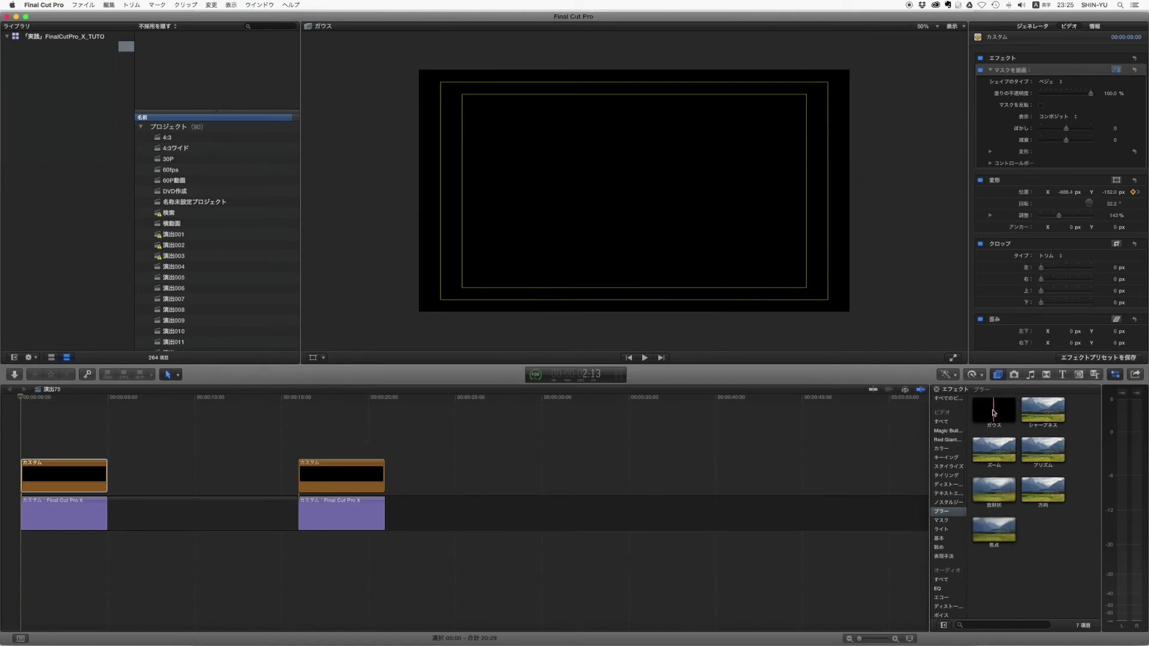
Step: Apply Gaussian blur to the black generator and step through the blurred reveal
drag(994, 411, 73, 469)
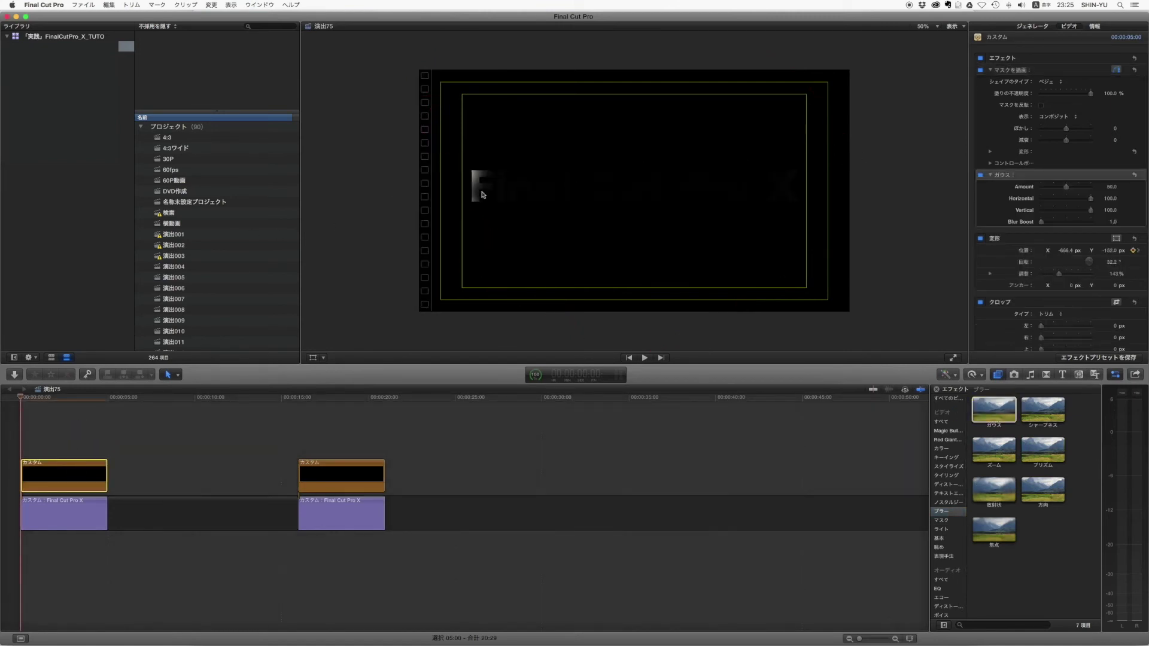
key(space)
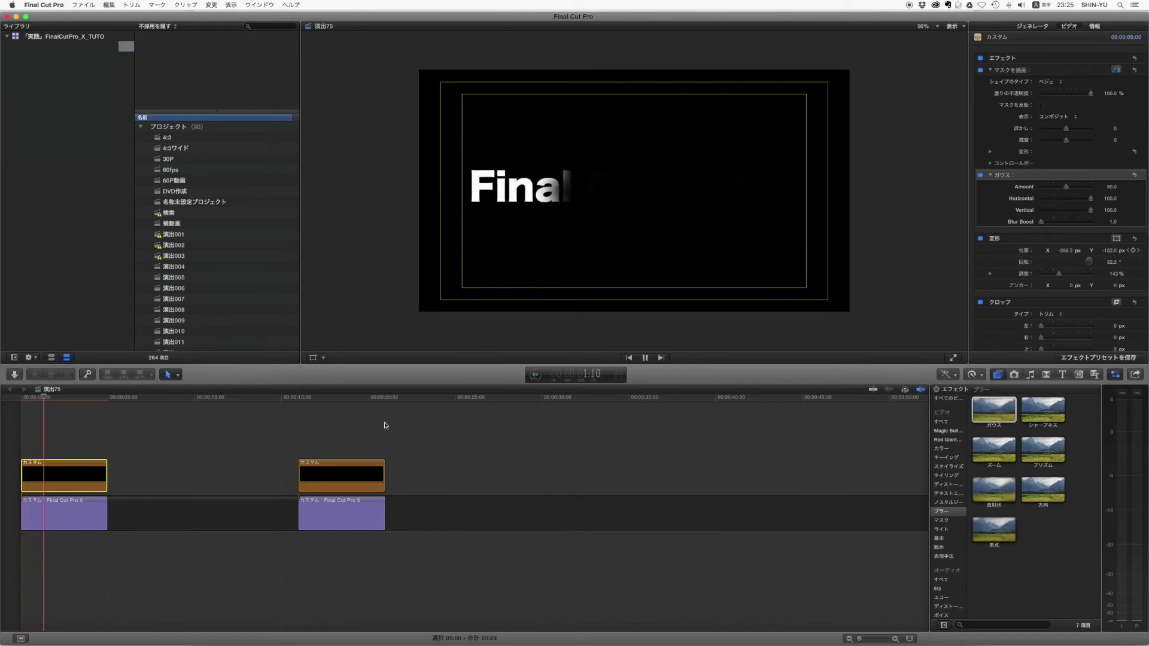
key(space)
click(29, 398)
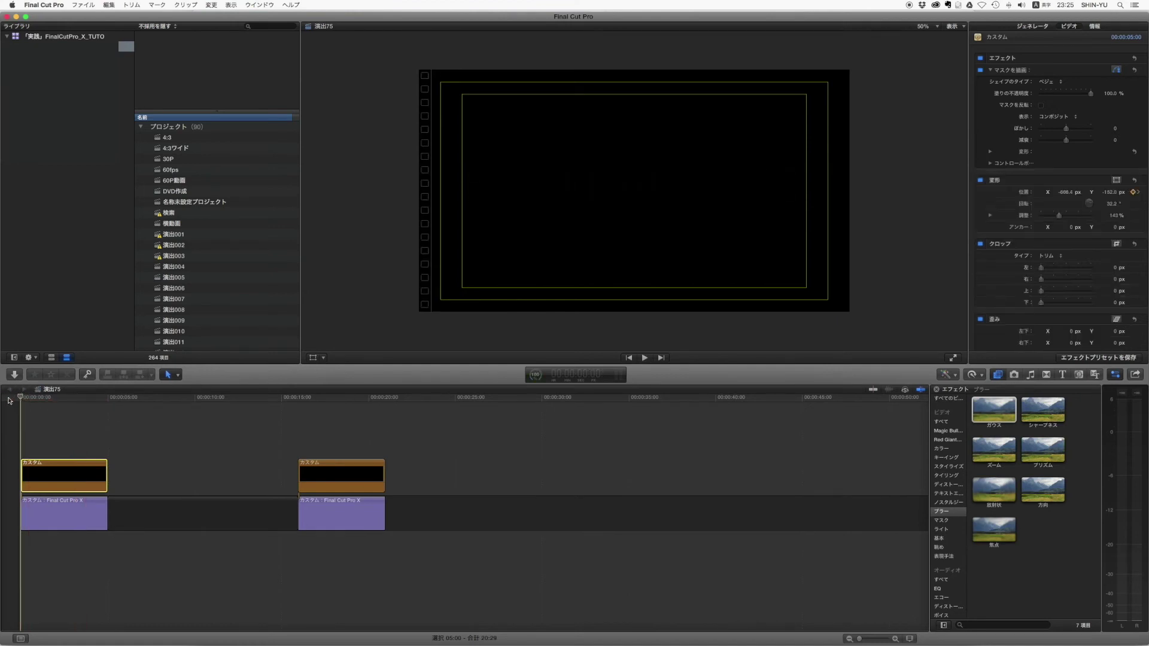
key(Right)
key(Right)
key(Right)
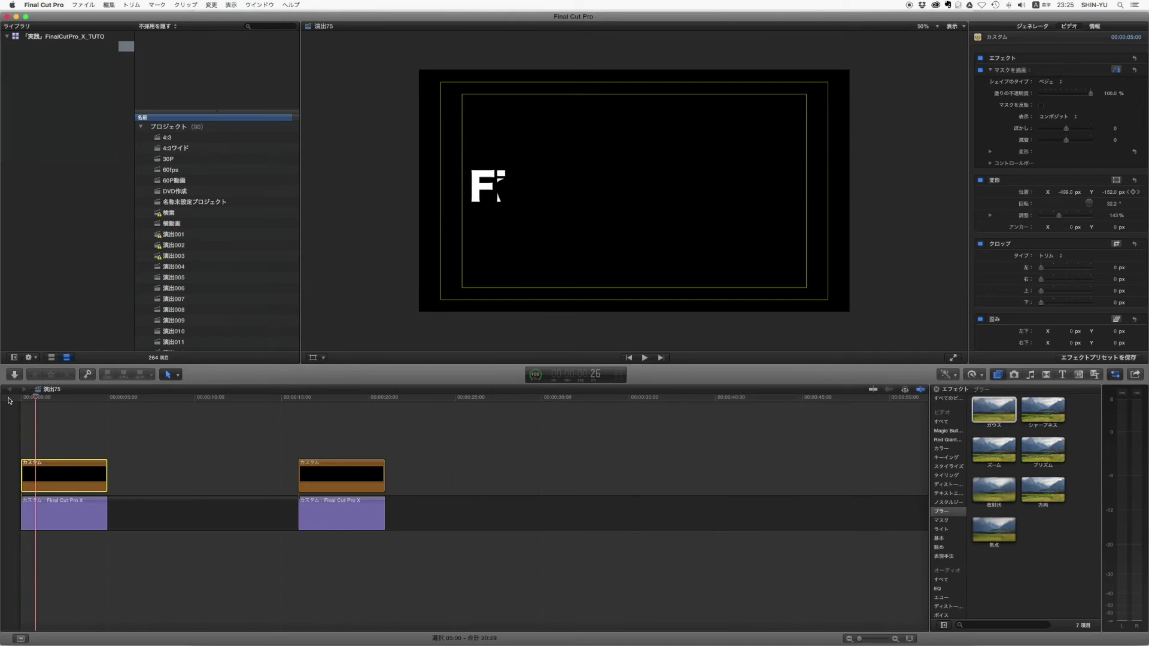
key(super+alt+v)
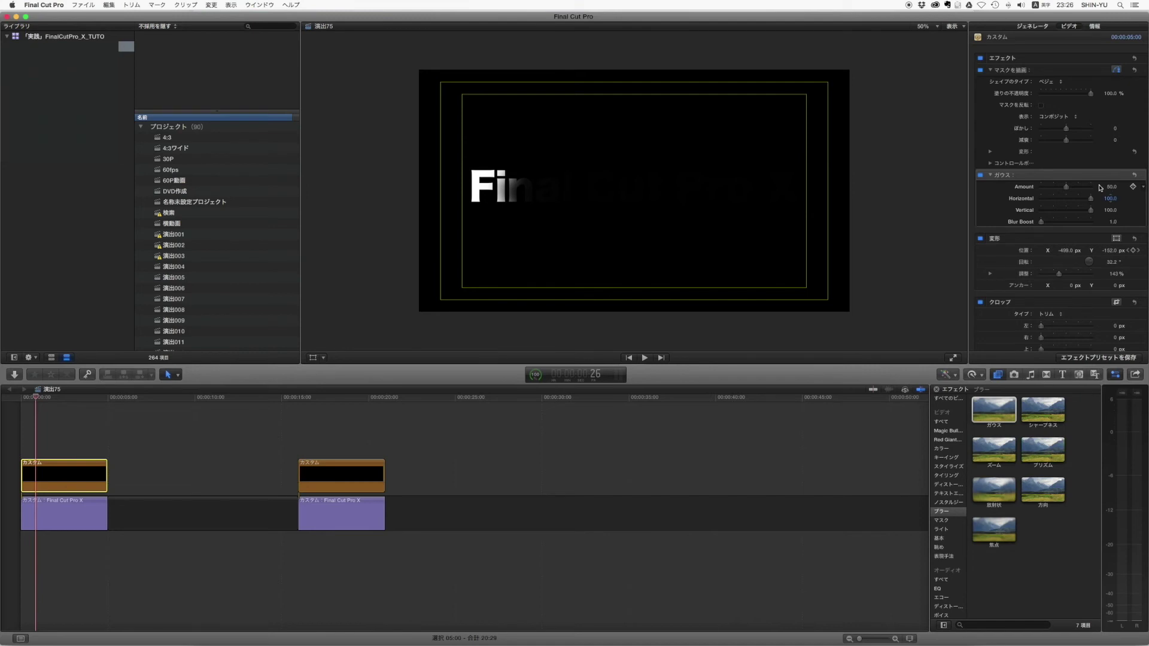
Step: Raise the Gaussian Amount to about 62.87, replay the reveal, then select the title clip
mouse_move(1067, 189)
mouse_down()
mouse_move(1087, 190)
mouse_move(1071, 188)
mouse_up()
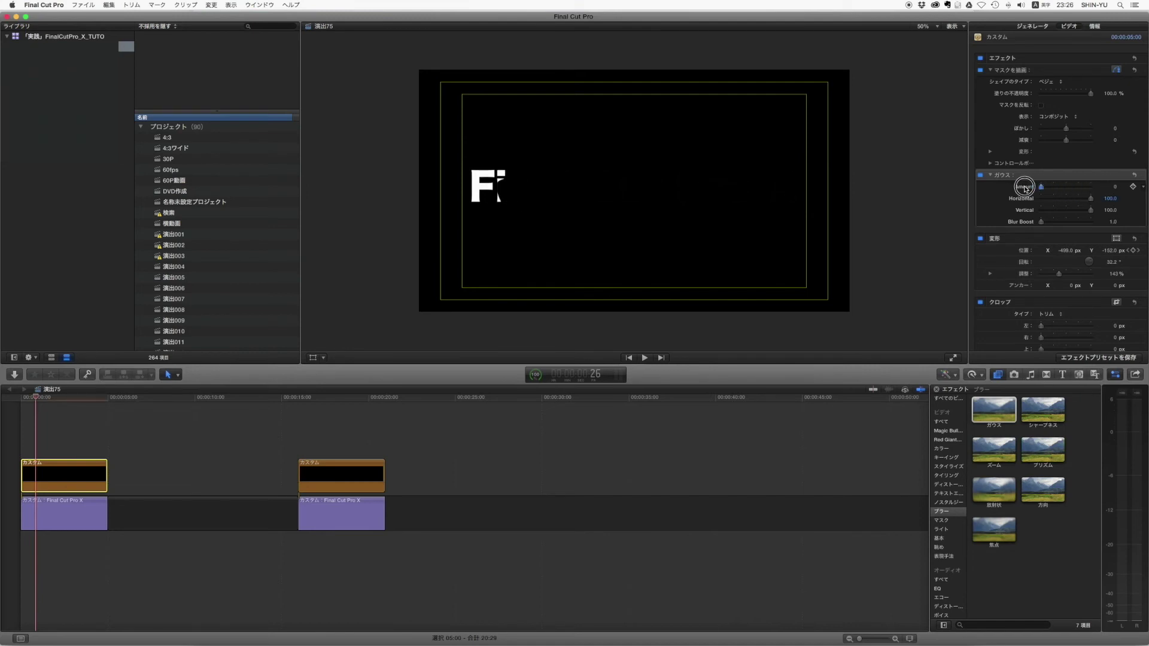
drag(1071, 187, 1073, 187)
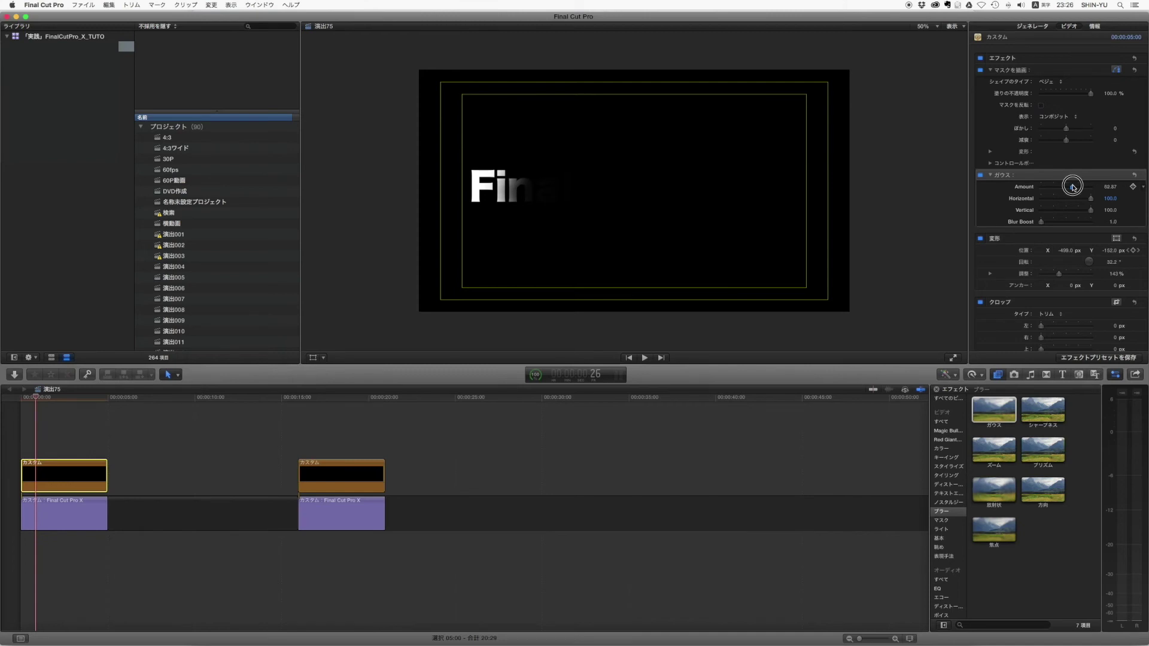
click(25, 400)
key(space)
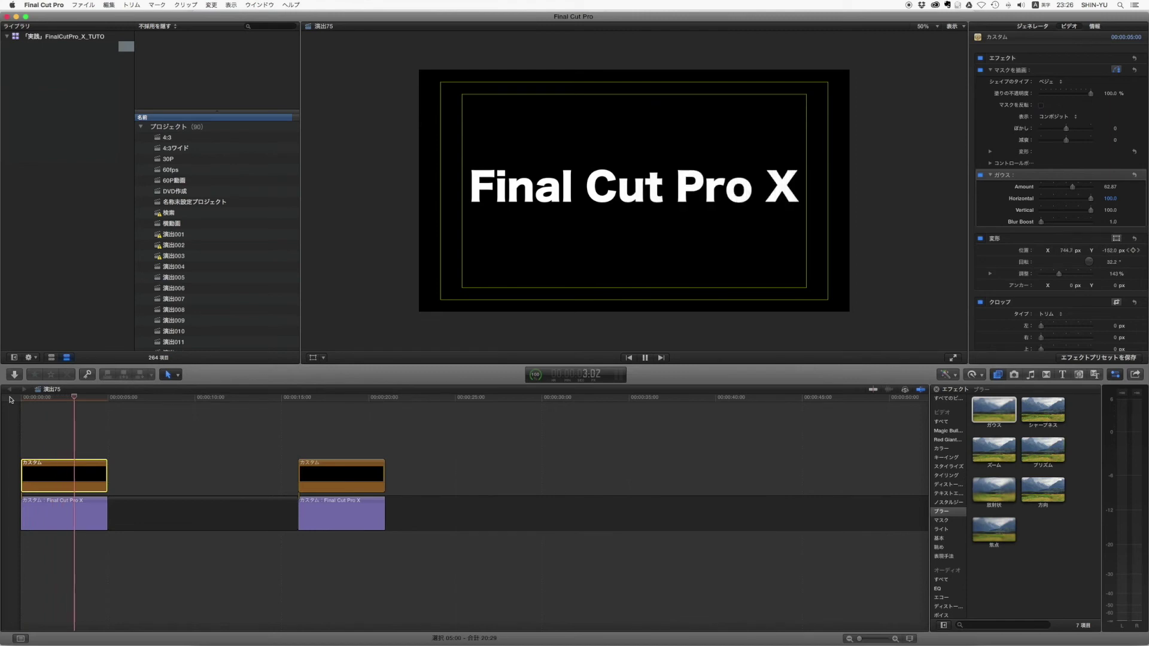
key(space)
click(12, 394)
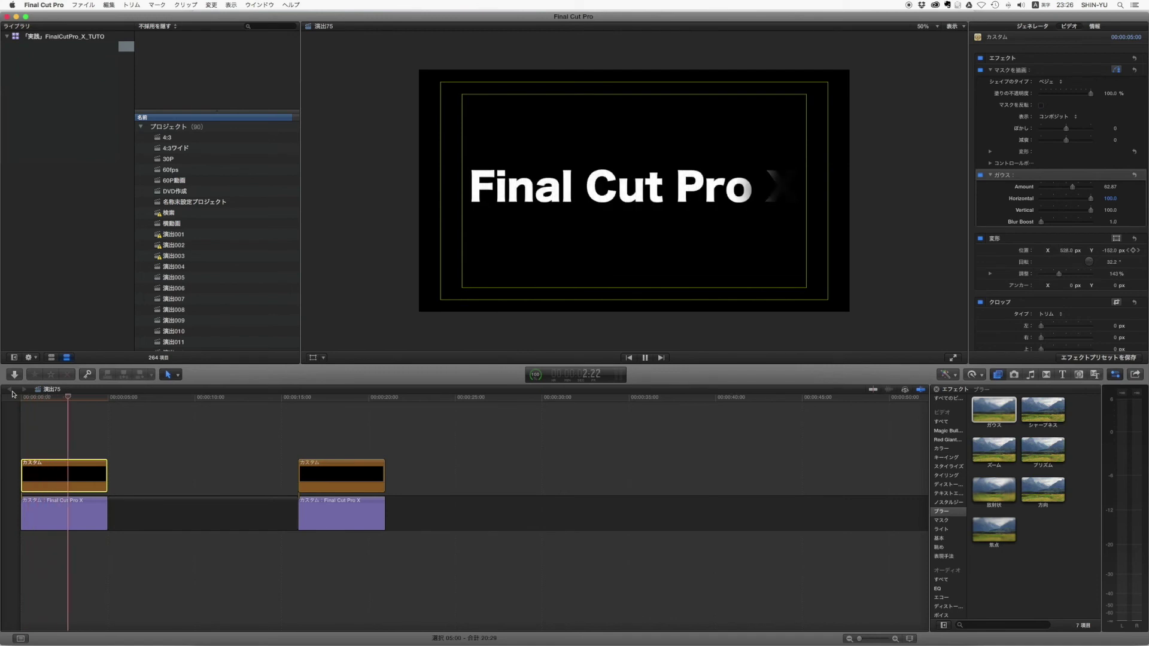
key(space)
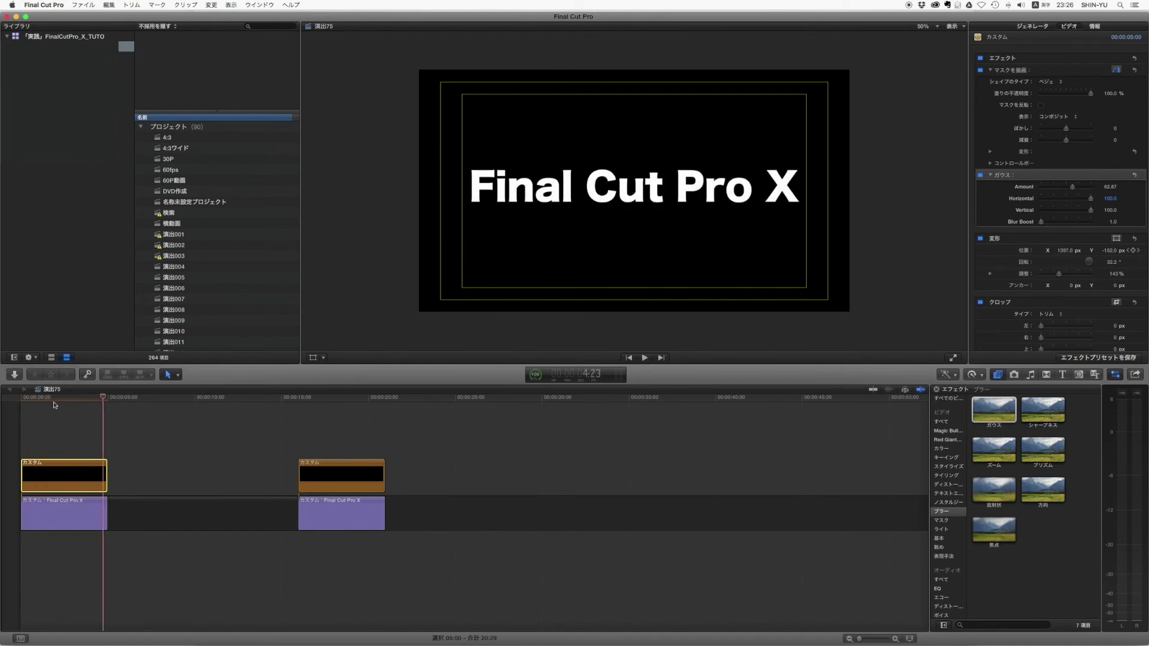
key(Home)
click(41, 501)
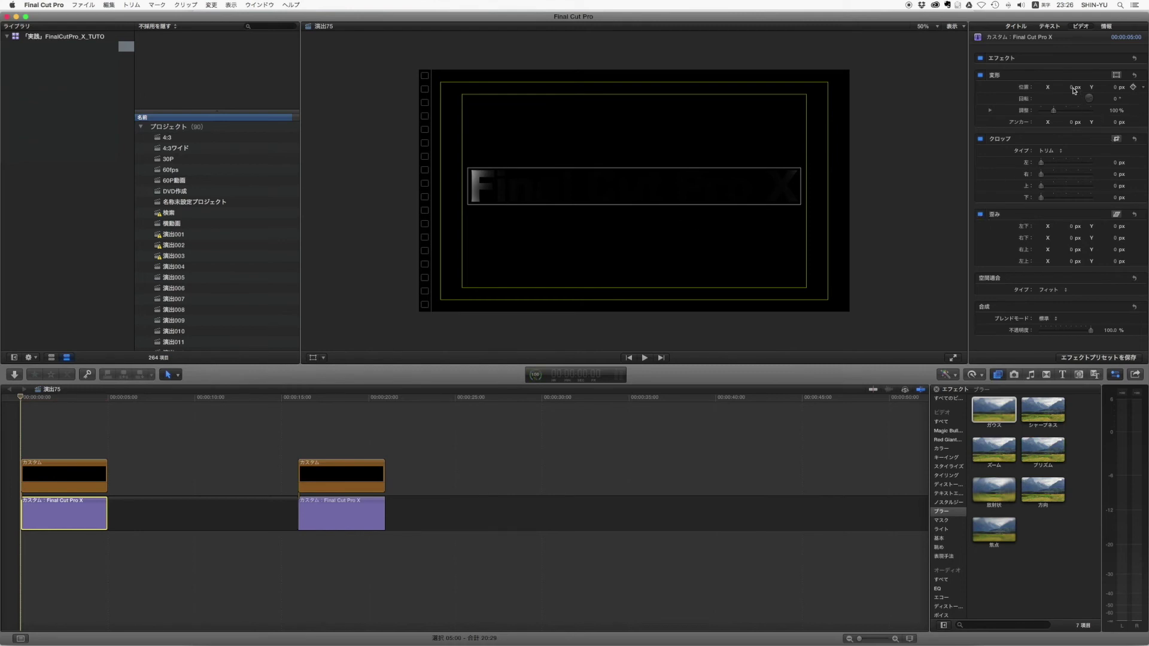
Step: Set the generator's starting Position X to about -1230 px and Scale to about 415%
click(83, 476)
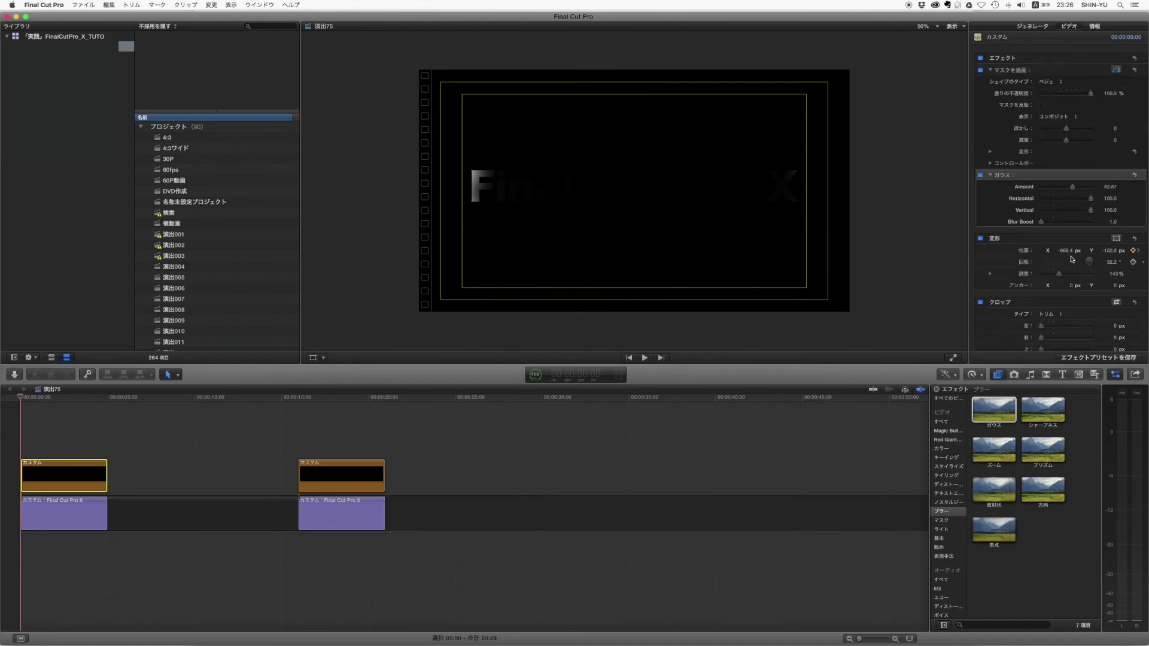
drag(1066, 251, 1101, 251)
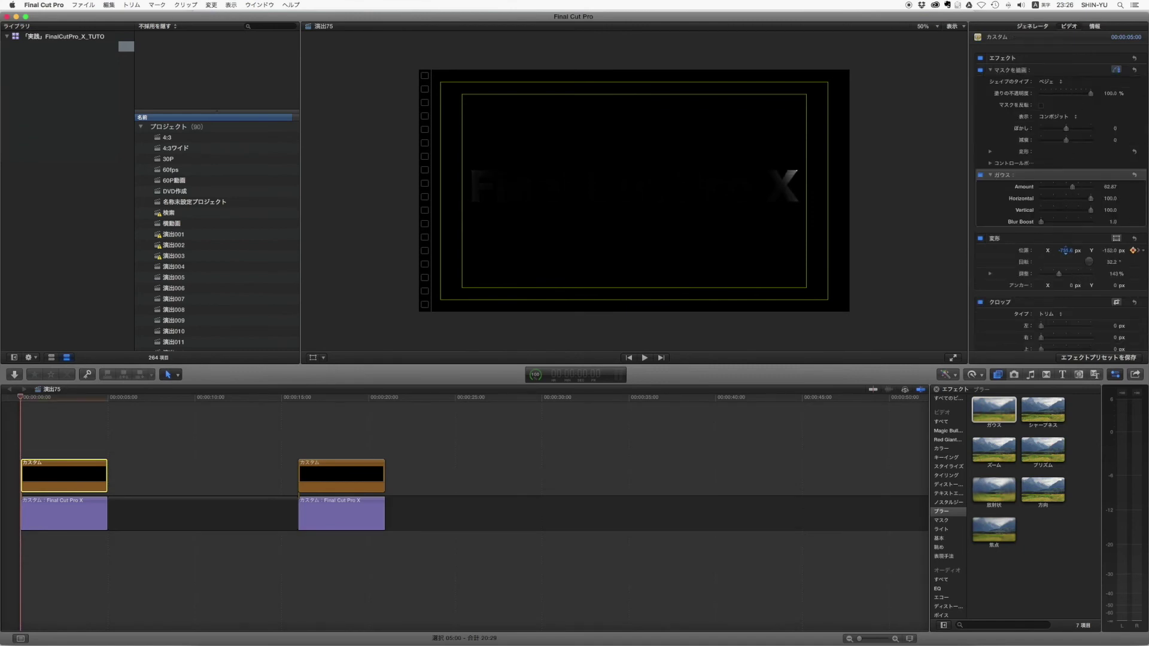
mouse_move(1065, 251)
mouse_down()
mouse_move(1053, 251)
mouse_move(1087, 250)
mouse_up()
key(Return)
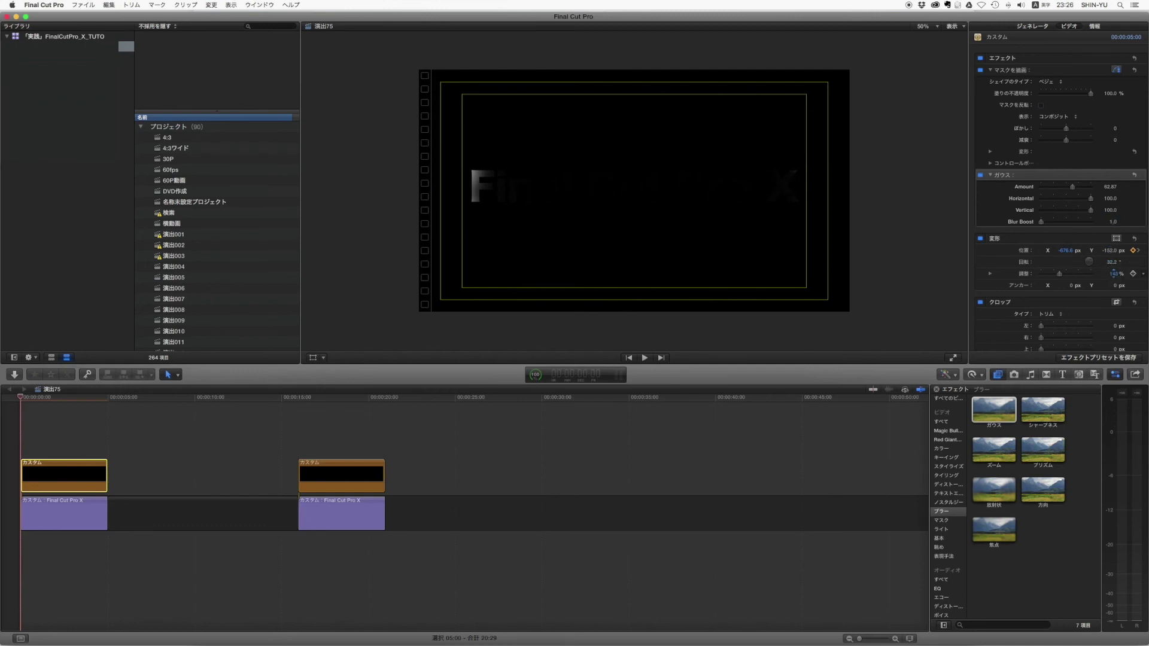
mouse_move(1114, 273)
mouse_down()
mouse_move(1125, 275)
mouse_move(1067, 252)
mouse_up()
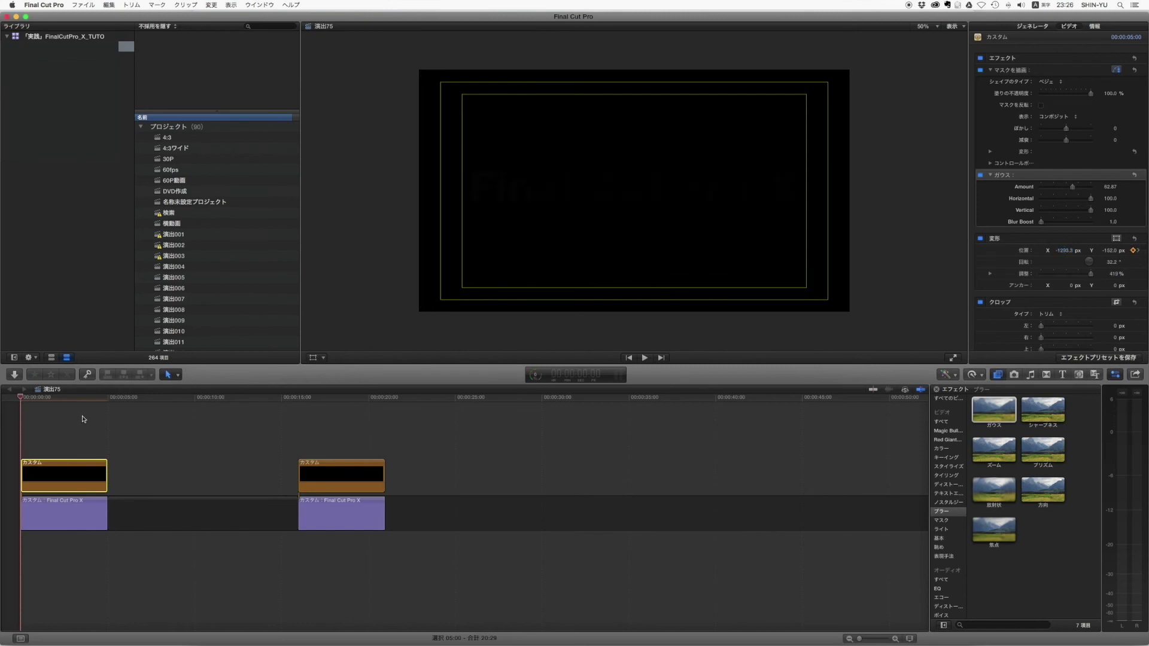
key(space)
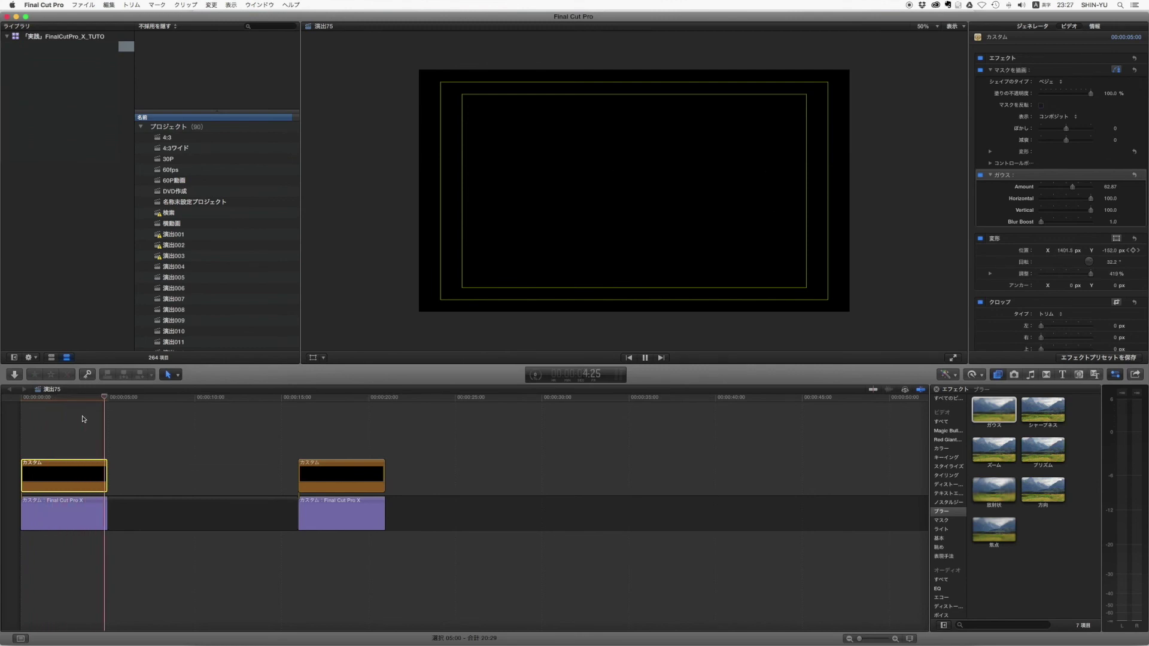
Step: Play the reveal until the title is fully shown, then return to the title's start
click(16, 398)
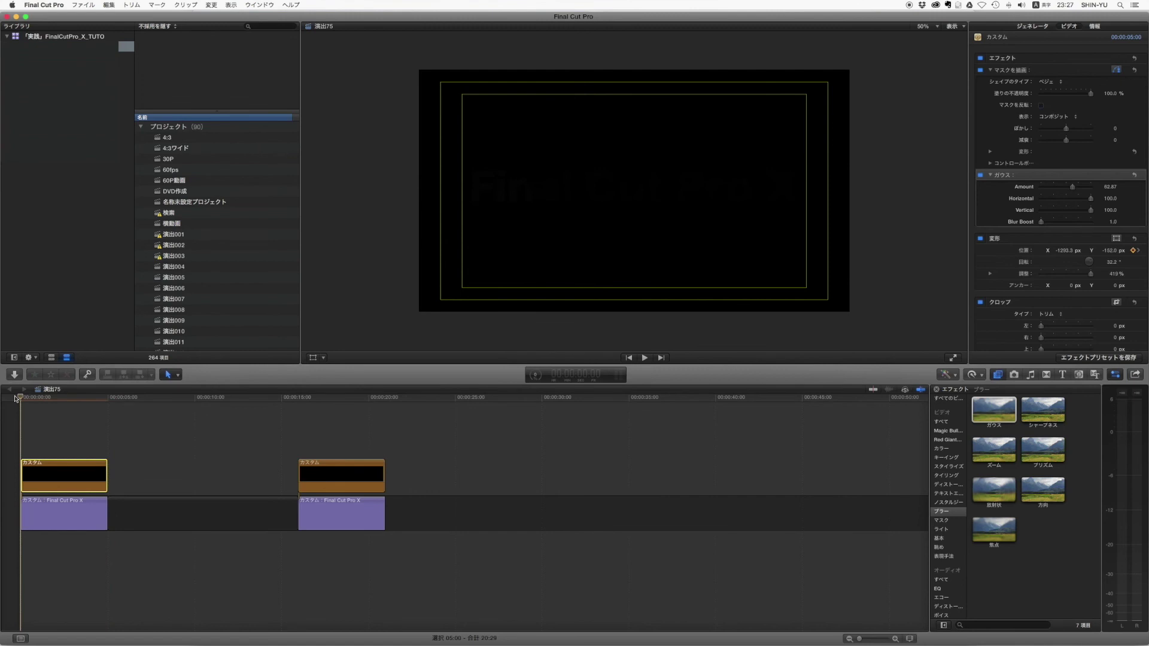
key(space)
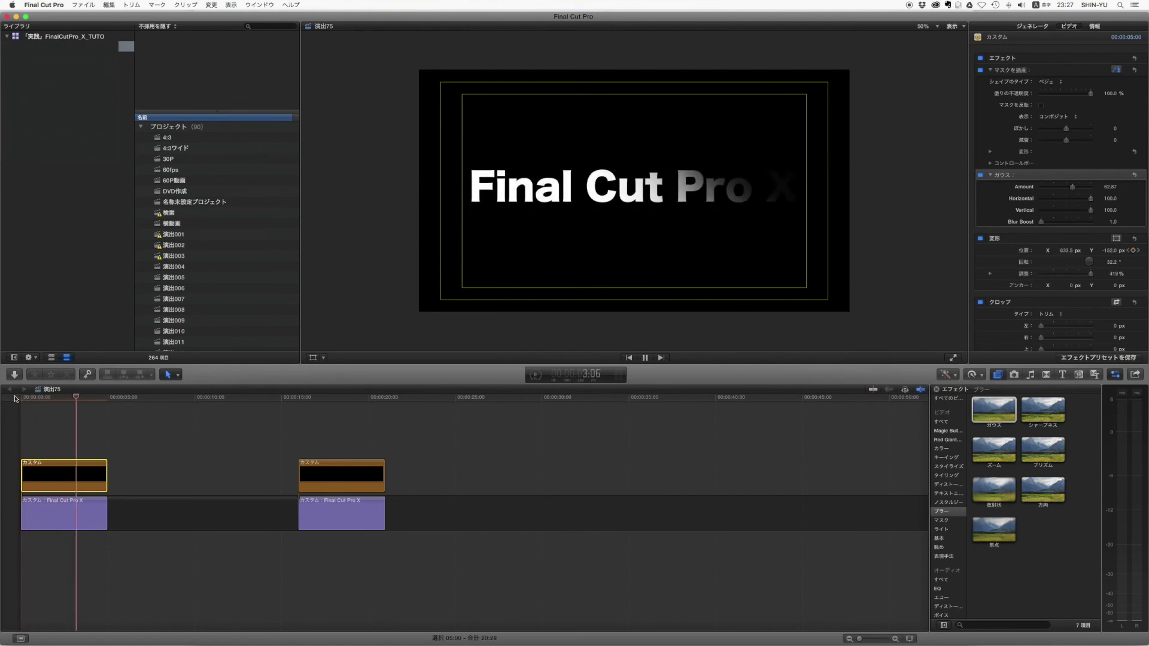
key(space)
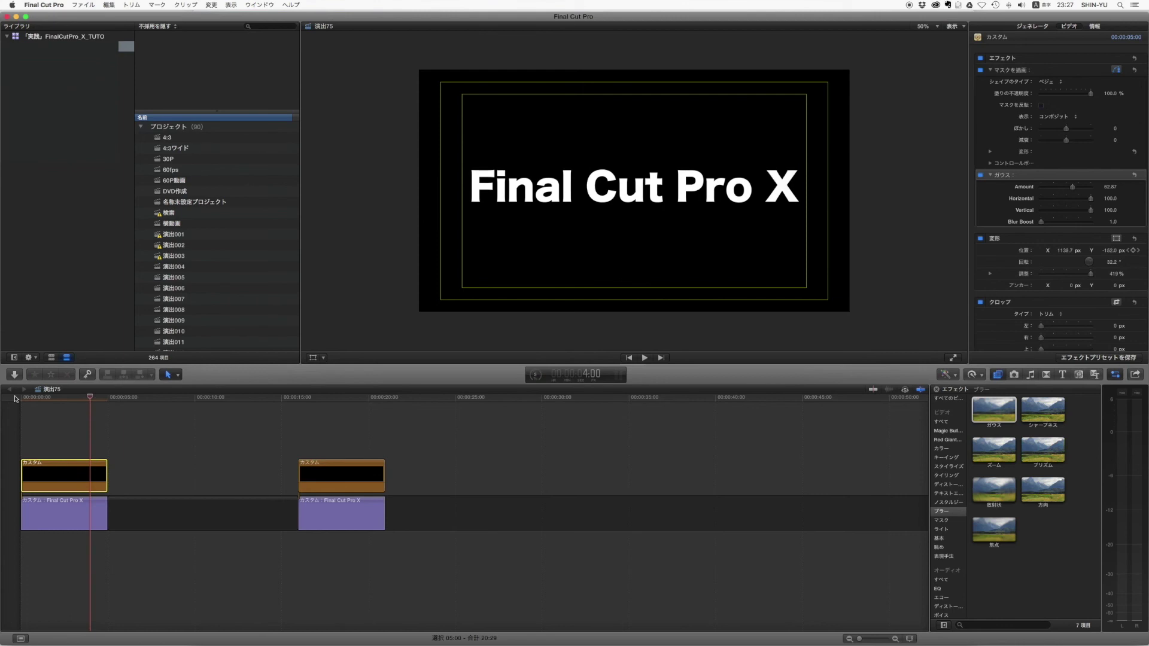
key(Home)
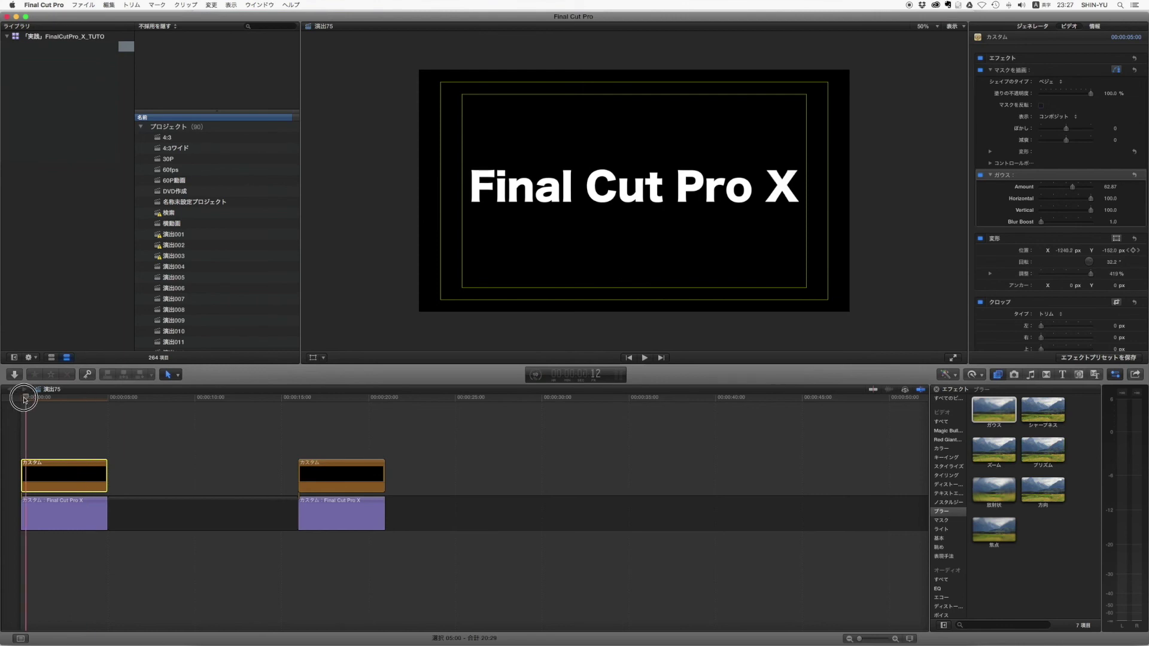
key(super+Down)
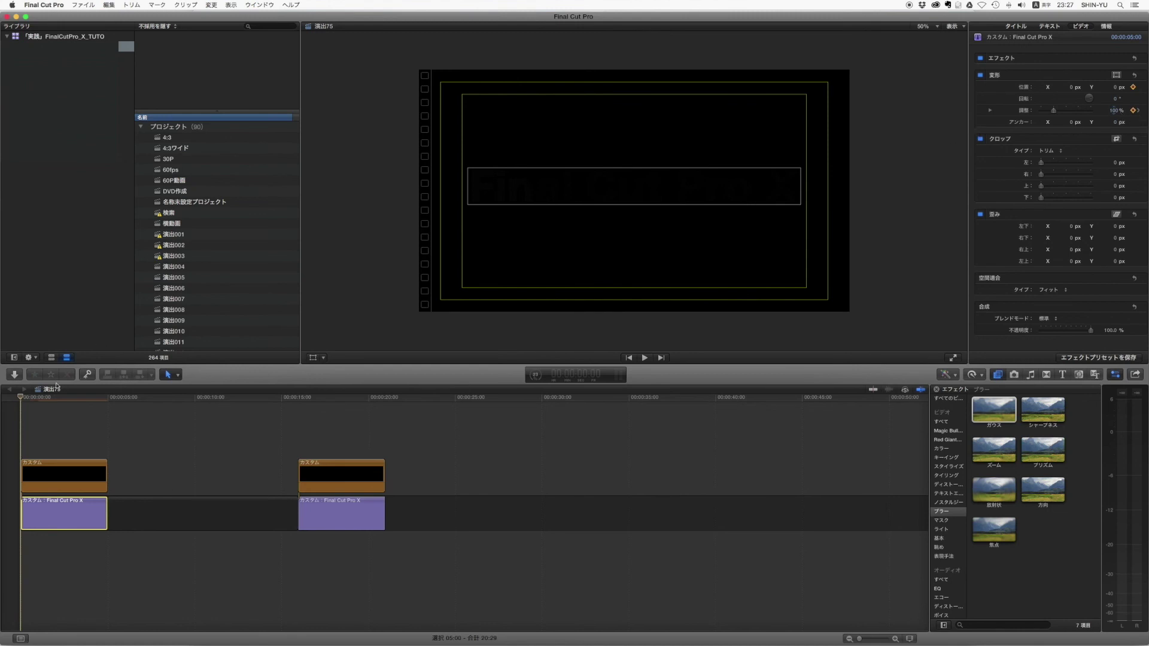
Step: Keyframe the title's Scale at 100% at its start and 110% near 4:29
click(1133, 111)
drag(78, 398, 96, 398)
key(space)
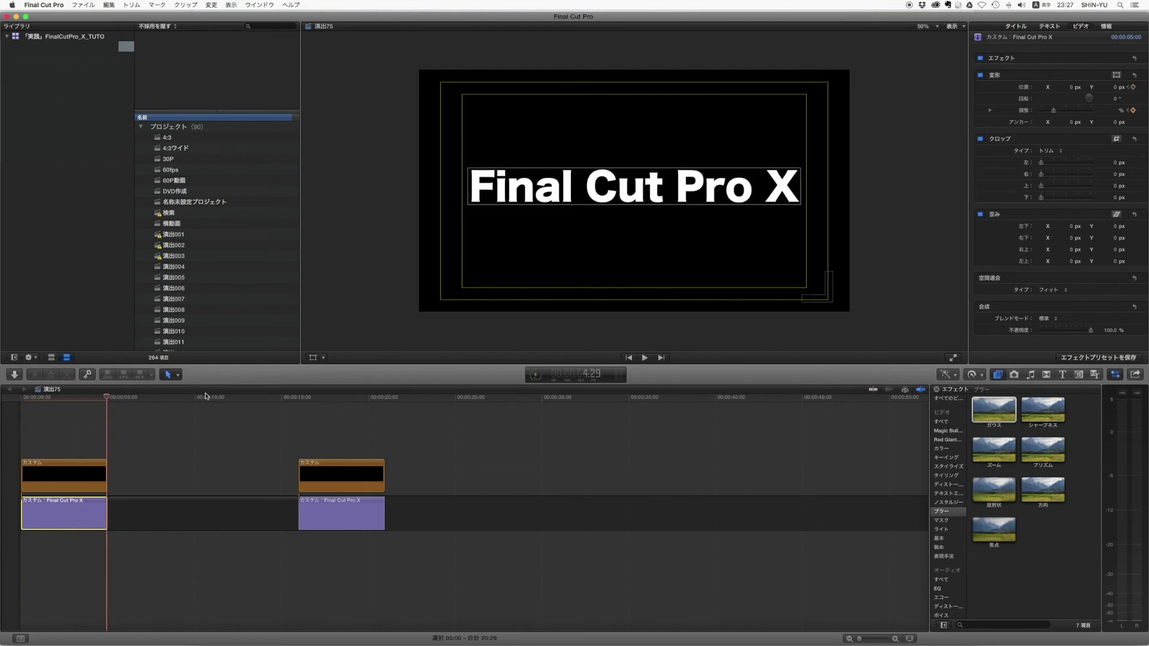
drag(1108, 114, 1113, 114)
text(110)
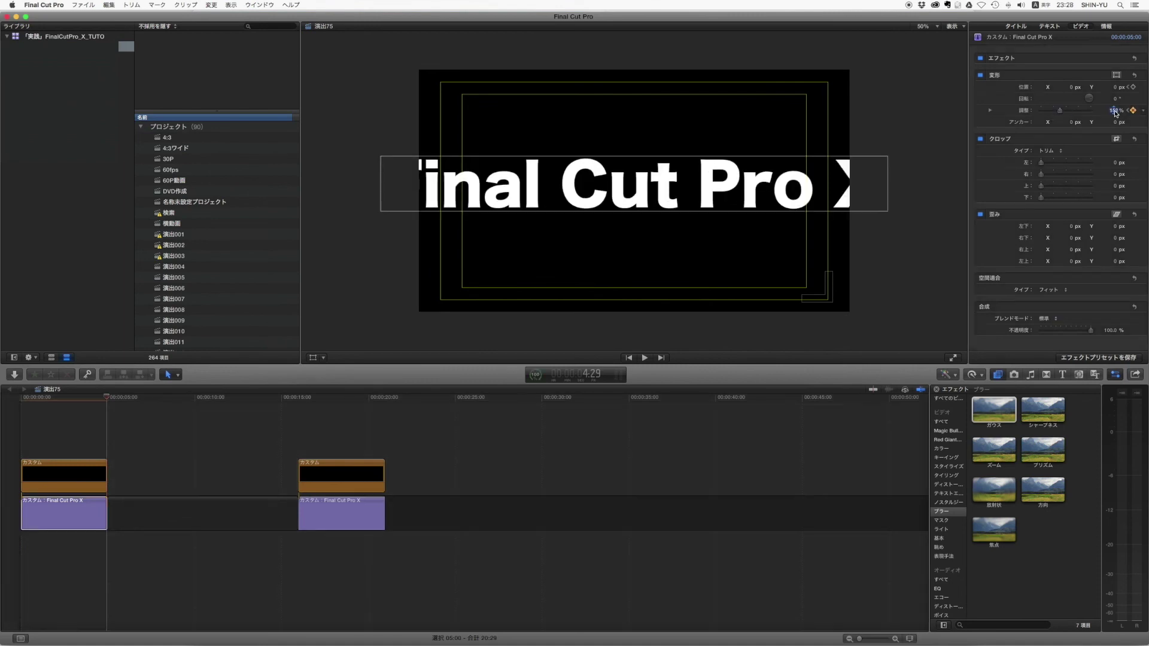
key(Return)
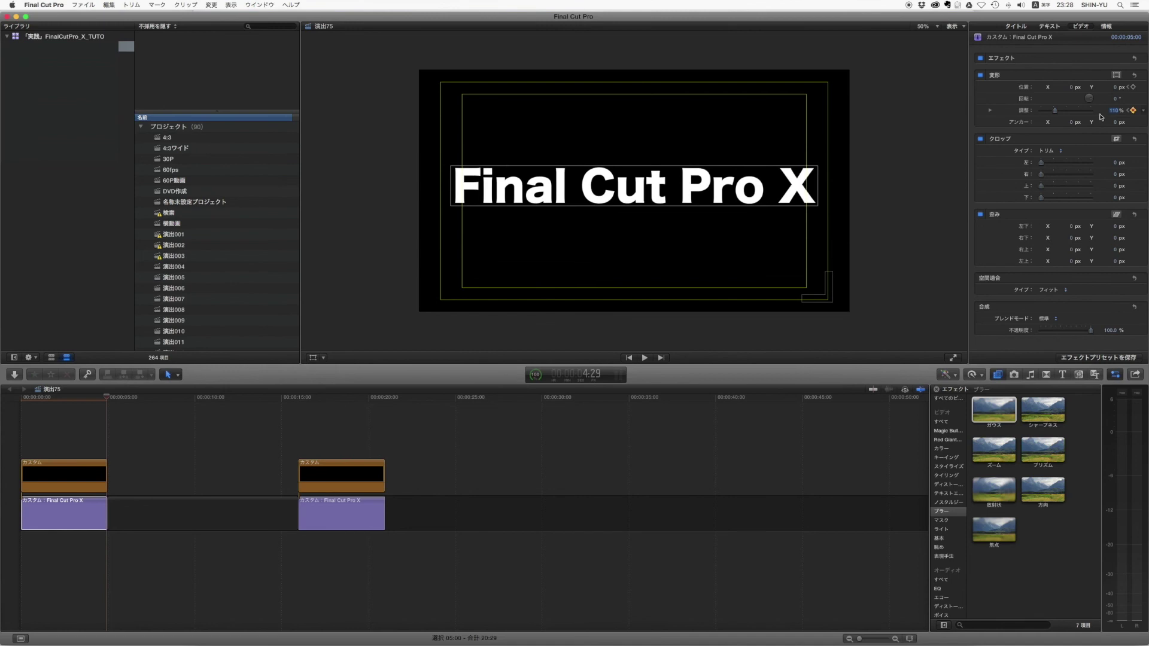
Step: Play the scale animation from the beginning, then scrub back to where the title shows
click(9, 400)
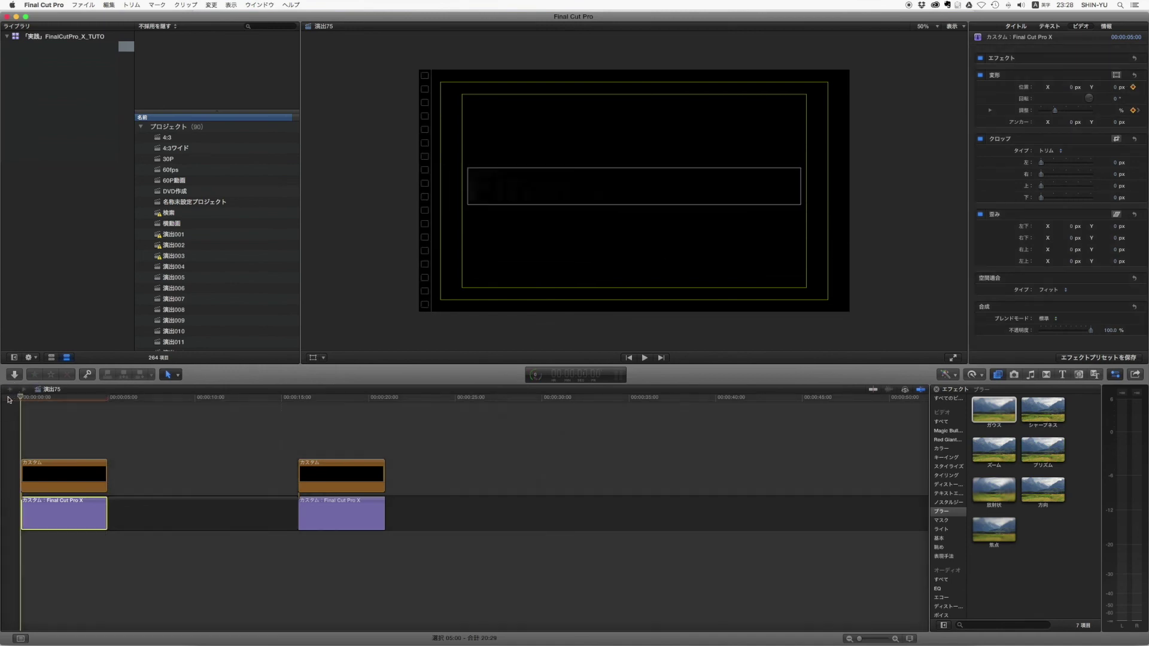
key(space)
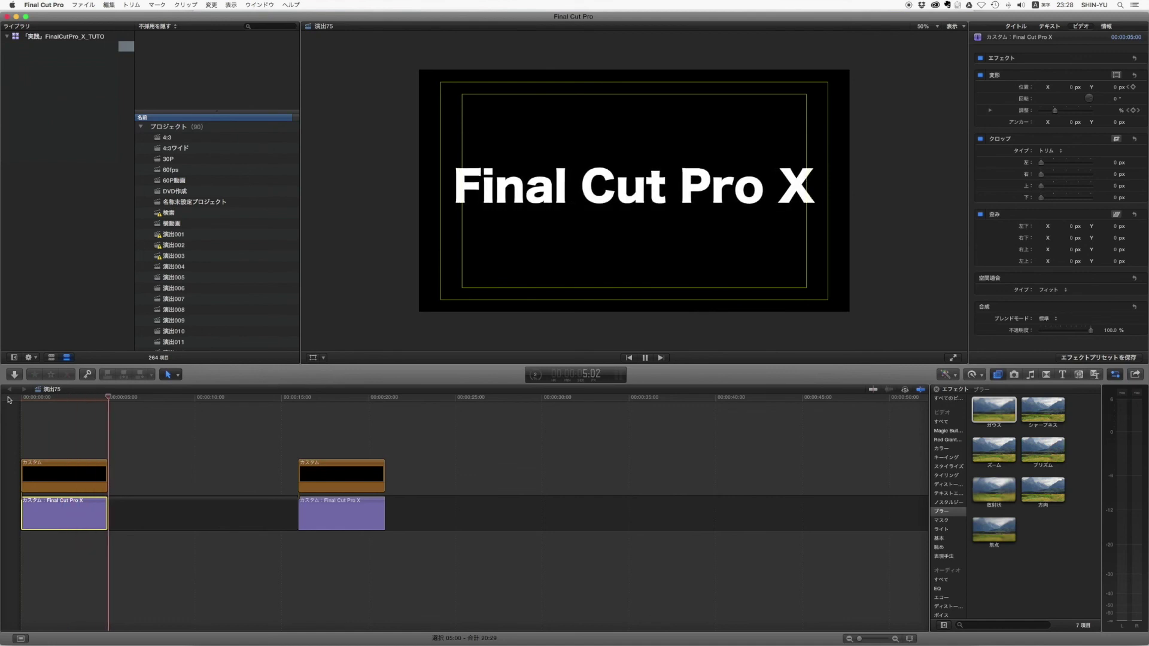
key(space)
drag(38, 399, 99, 401)
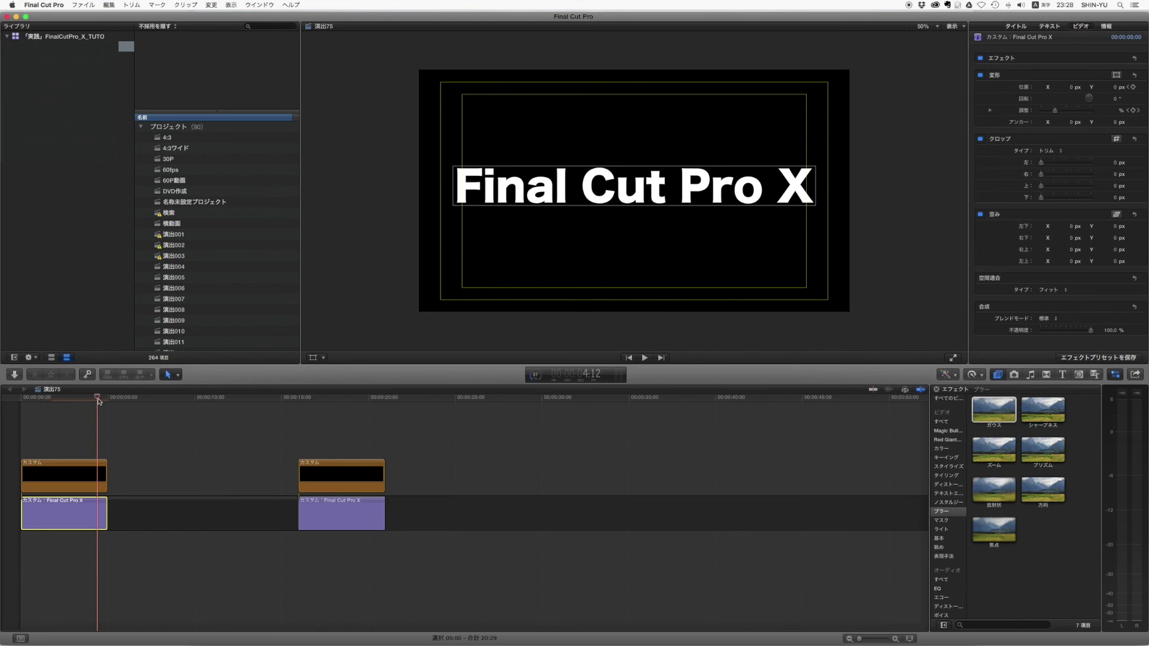
Step: Scrub the playhead back through the title to the opening frame
drag(97, 397, 13, 399)
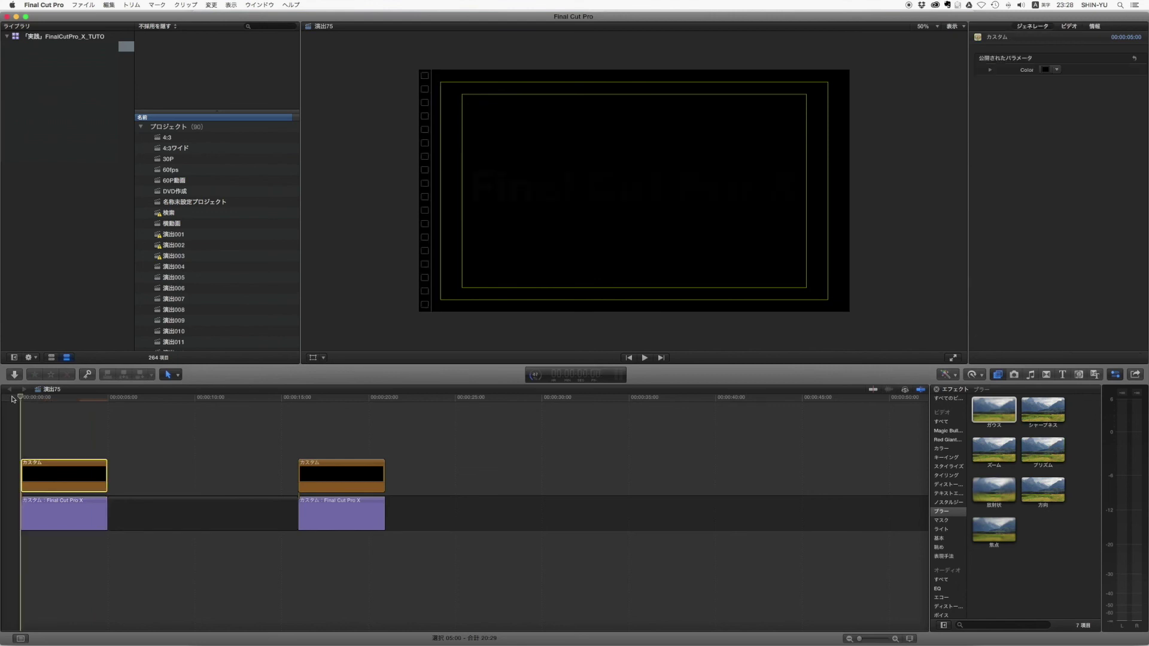